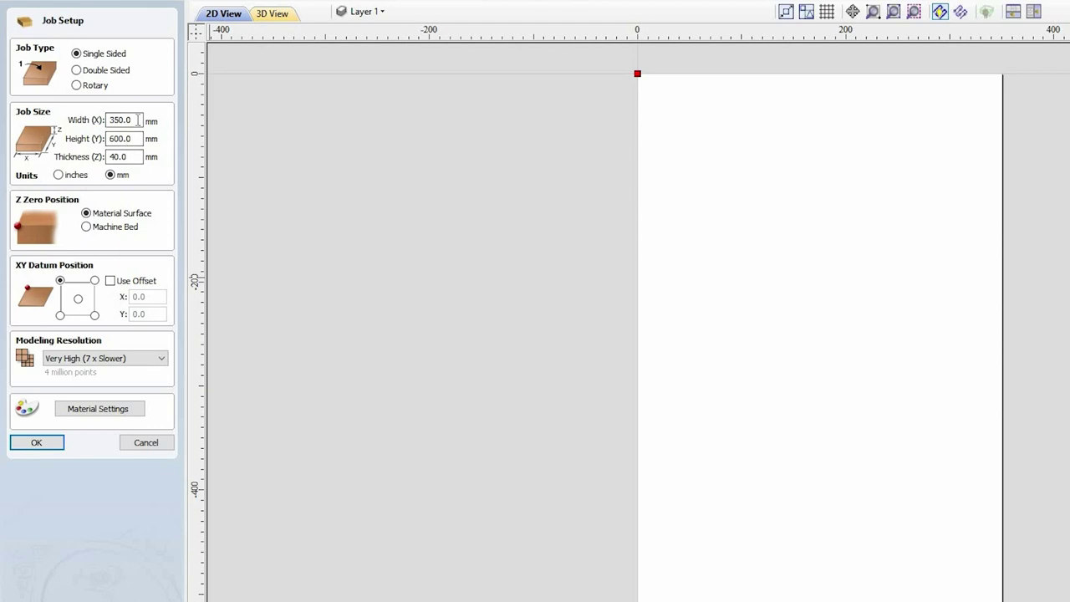
# Enter job dimensions: width 300 mm, height 500 mm, thickness 18 mm
pyautogui.doubleClick(108, 120)
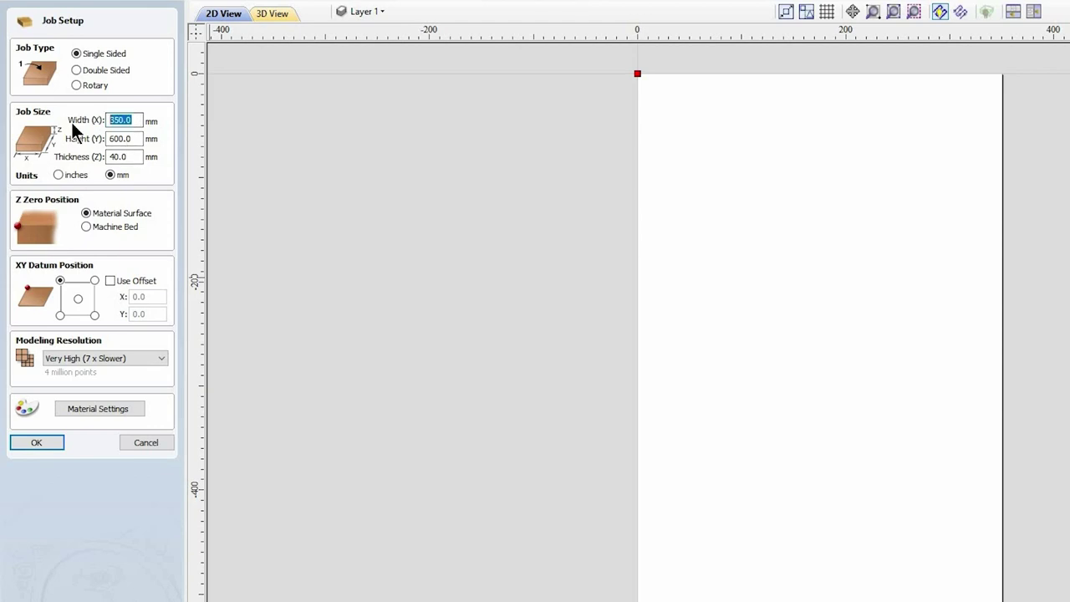
pyautogui.write('3')
pyautogui.press('Tab')
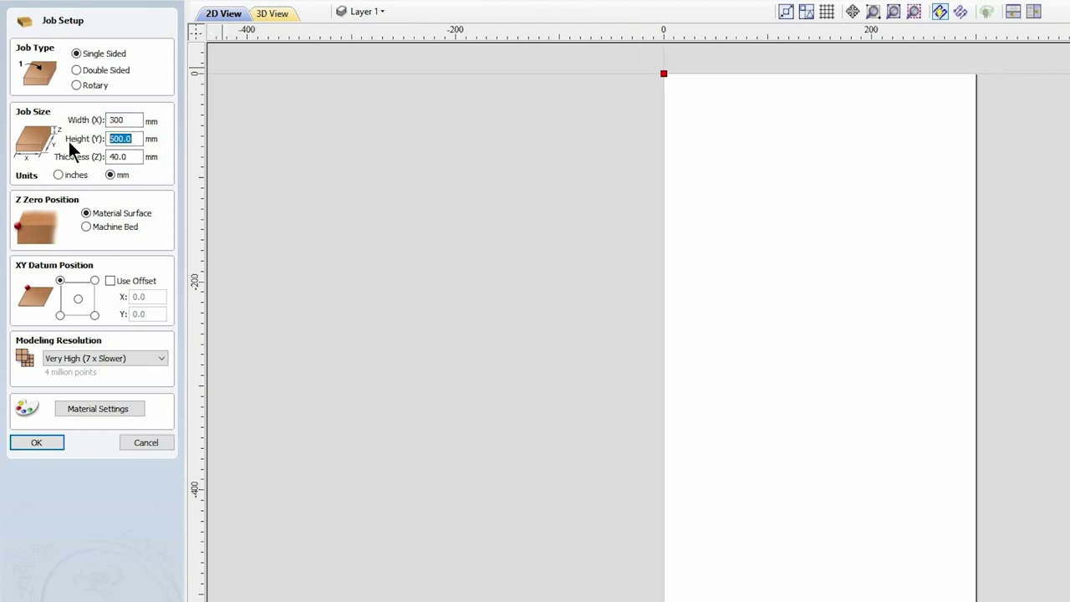
pyautogui.write('500')
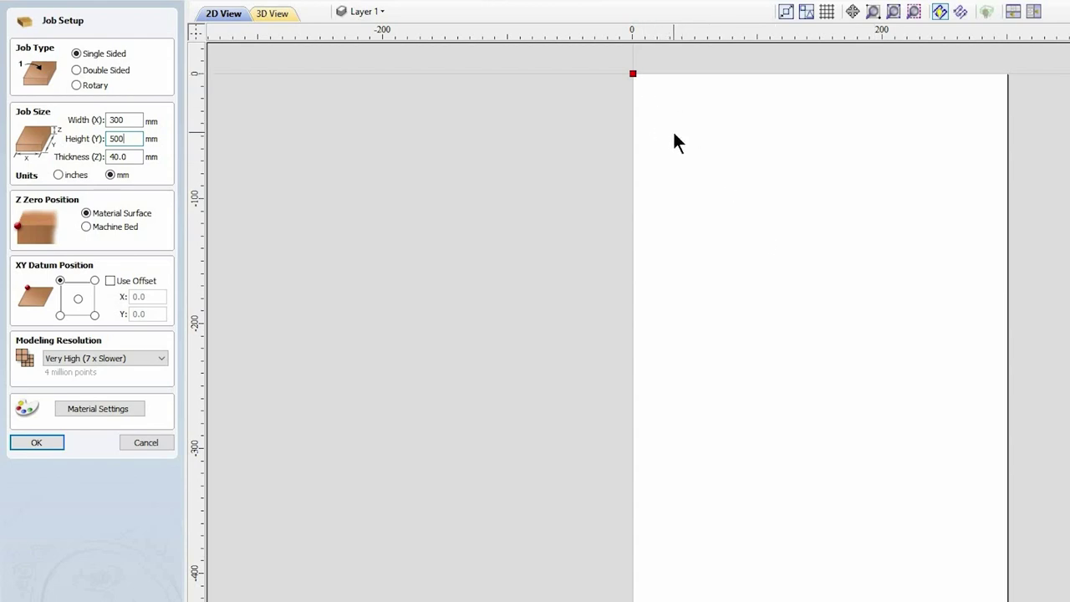
pyautogui.press('Tab')
pyautogui.write('18')
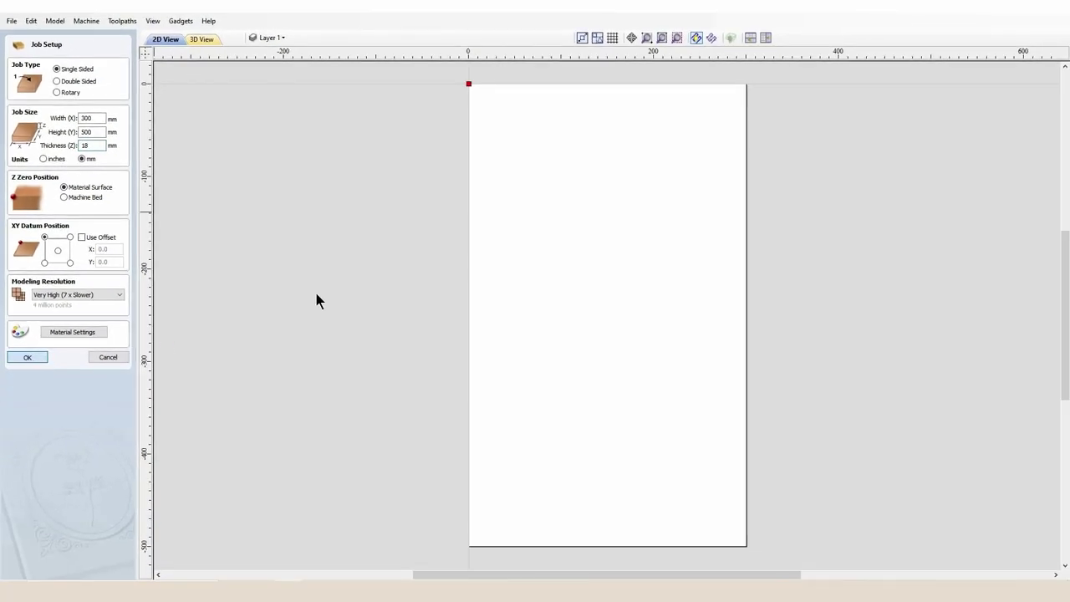
# Accept the 300 × 500 × 18 mm job, open the stag bauble design file and zoom in on it
pyautogui.press('Return')
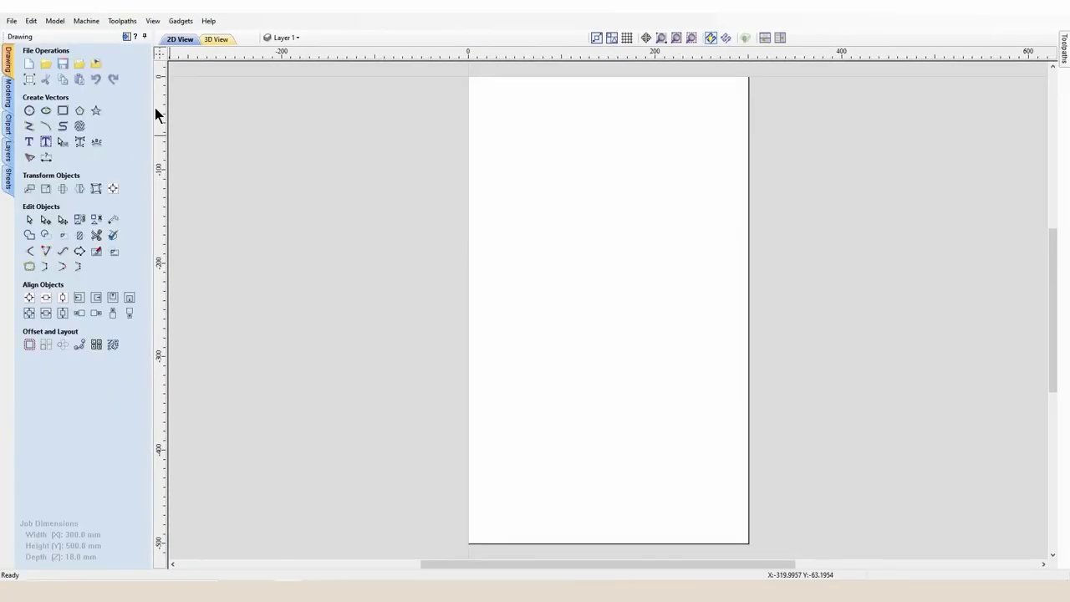
pyautogui.click(79, 65)
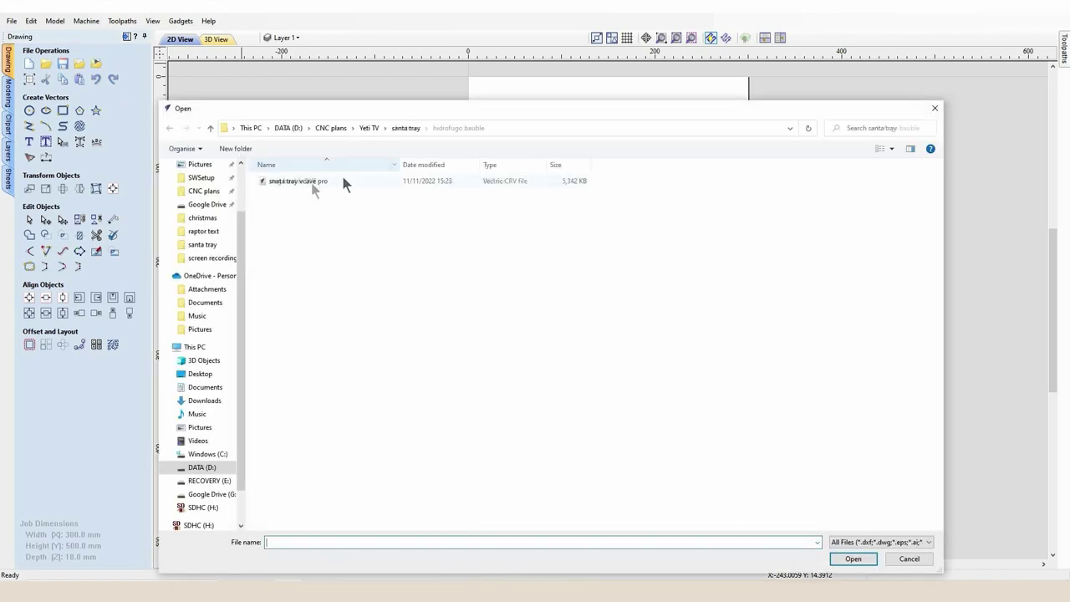
pyautogui.doubleClick(343, 180)
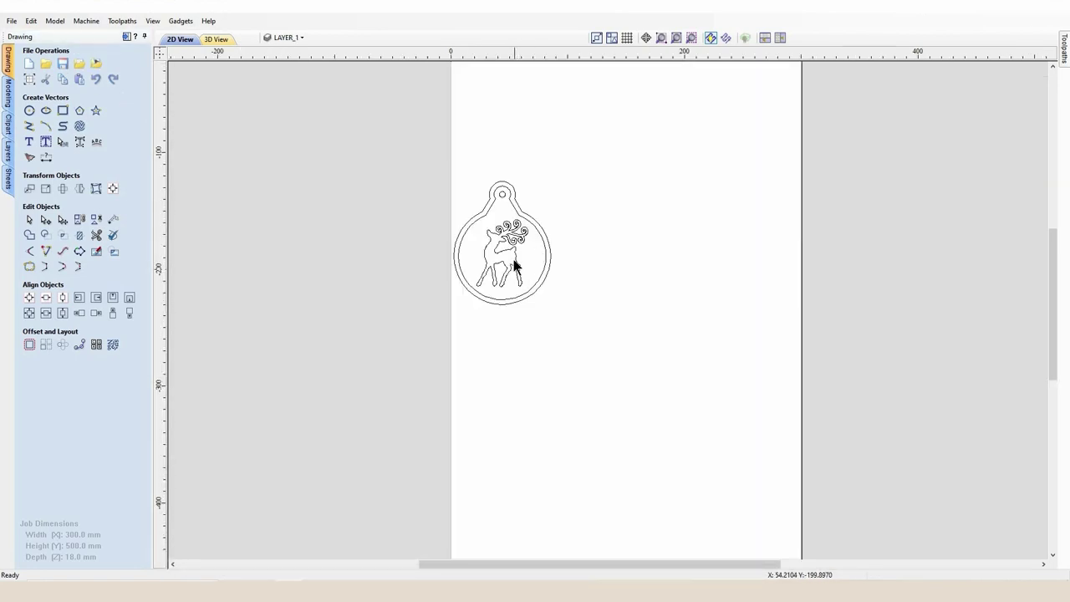
pyautogui.click(514, 228)
pyautogui.scroll(3, 489, 252)
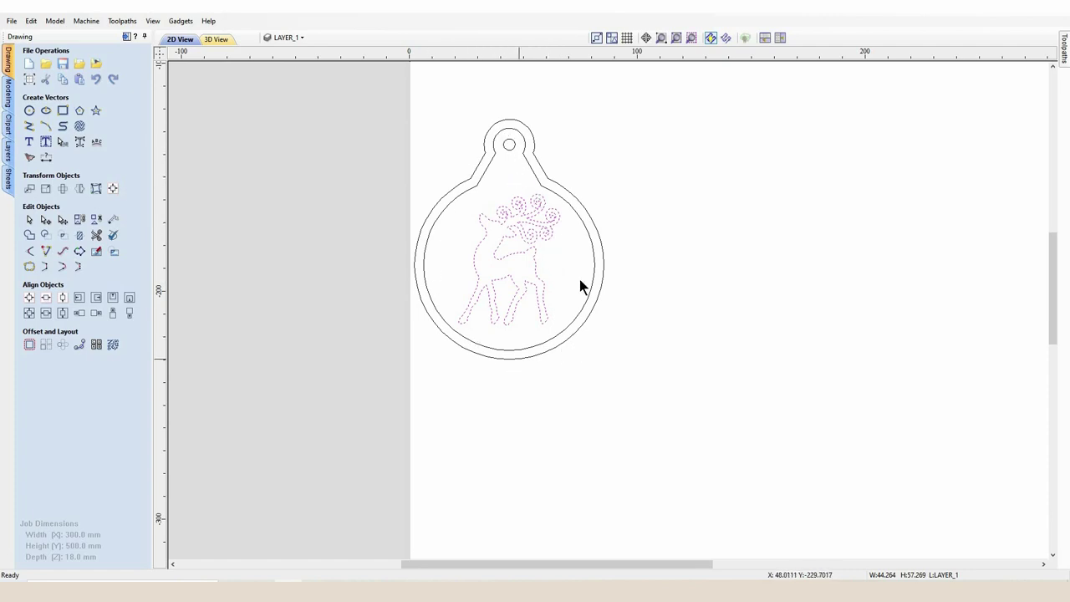
pyautogui.scroll(-3, 607, 360)
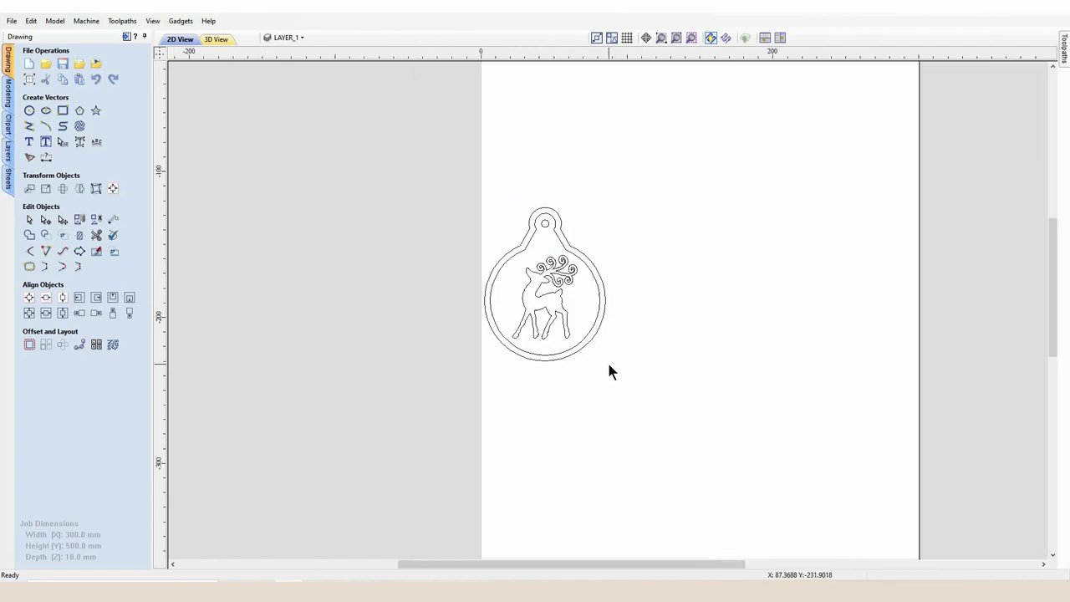
# Rotate the whole bauble 270° so the hanging hole faces right, and drag it to the sheet's top
pyautogui.click(520, 286)
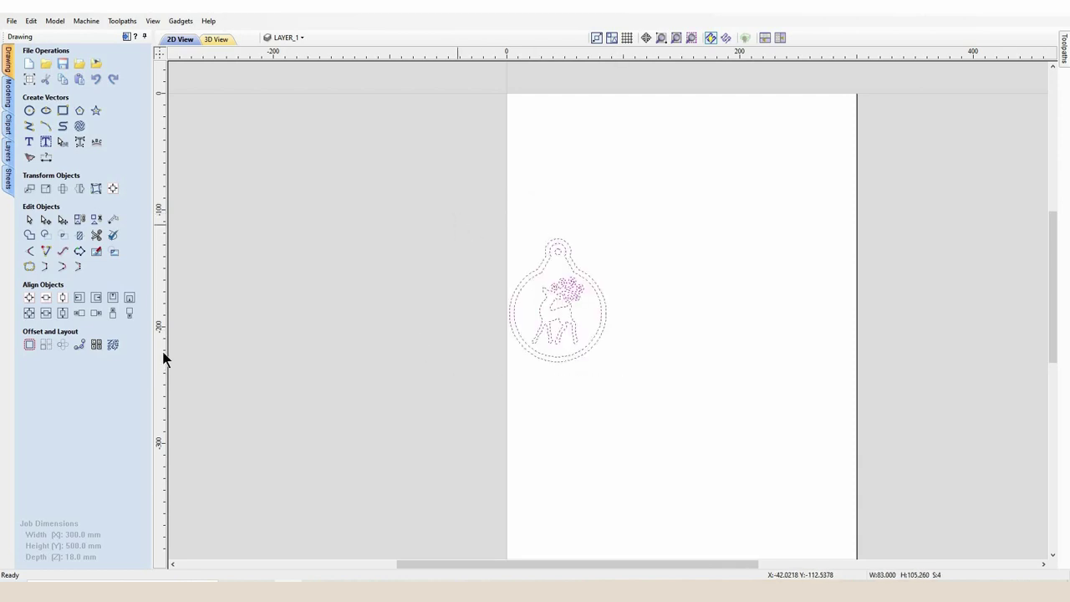
pyautogui.click(63, 188)
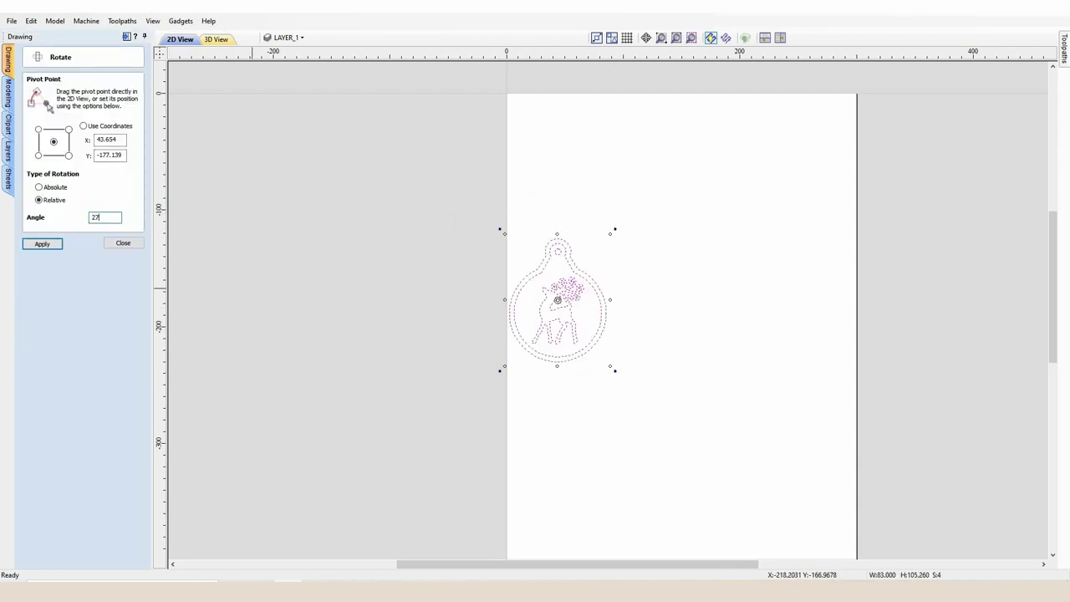
pyautogui.press('Return')
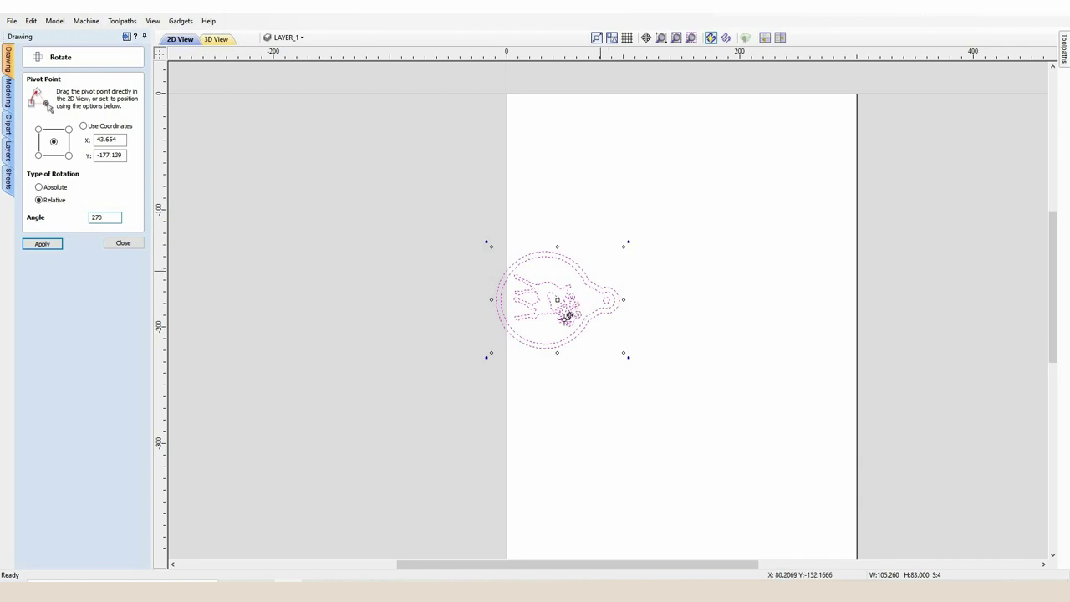
pyautogui.moveTo(590, 282); pyautogui.dragTo(580, 151)
pyautogui.press('Escape')
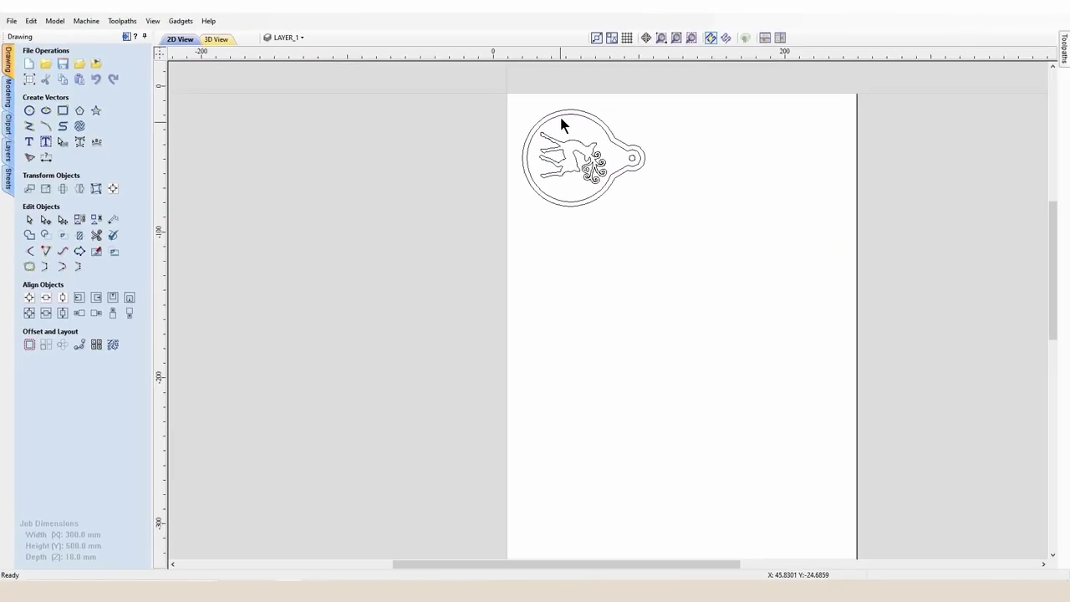
pyautogui.scroll(4, 561, 122)
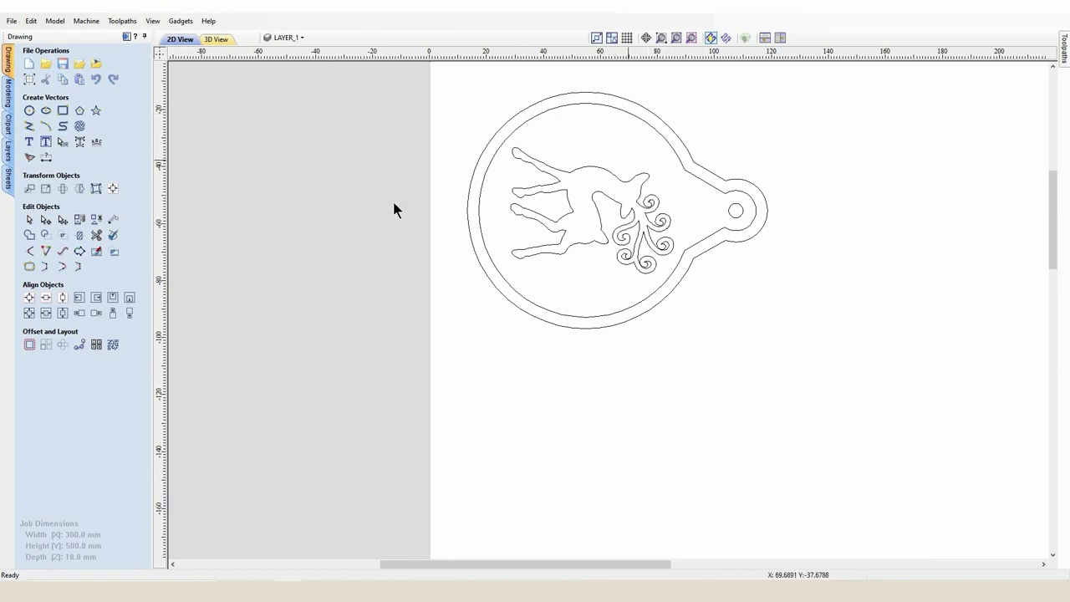
# Draw a 75 mm circle just inside the bauble's rim around the stag
pyautogui.click(29, 110)
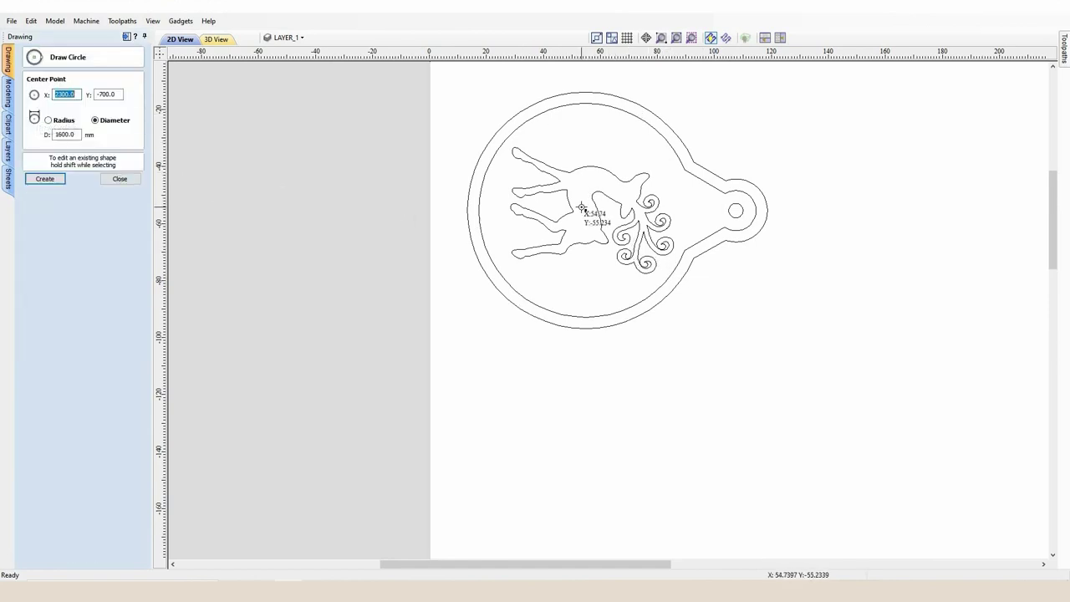
pyautogui.moveTo(584, 210); pyautogui.dragTo(671, 274)
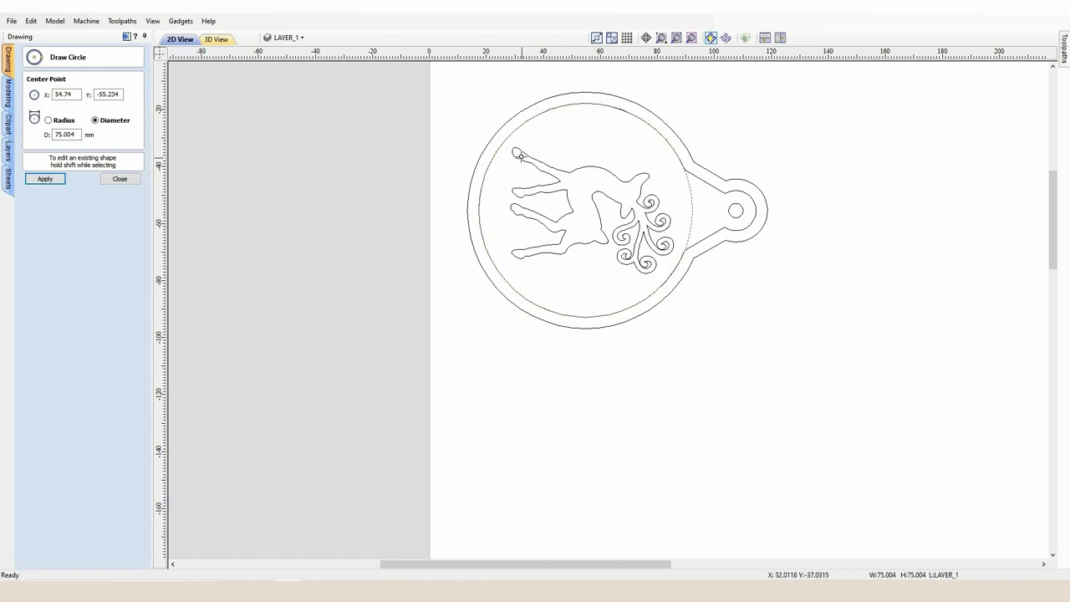
pyautogui.click(120, 179)
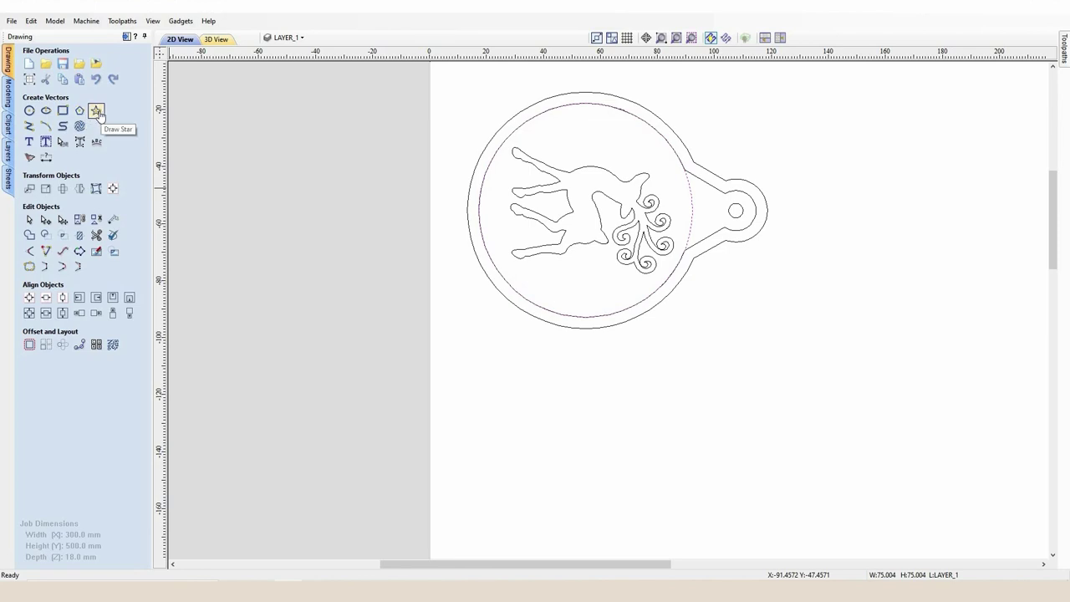
# Draw a 3-point star triangle near the hanging ring
pyautogui.click(96, 111)
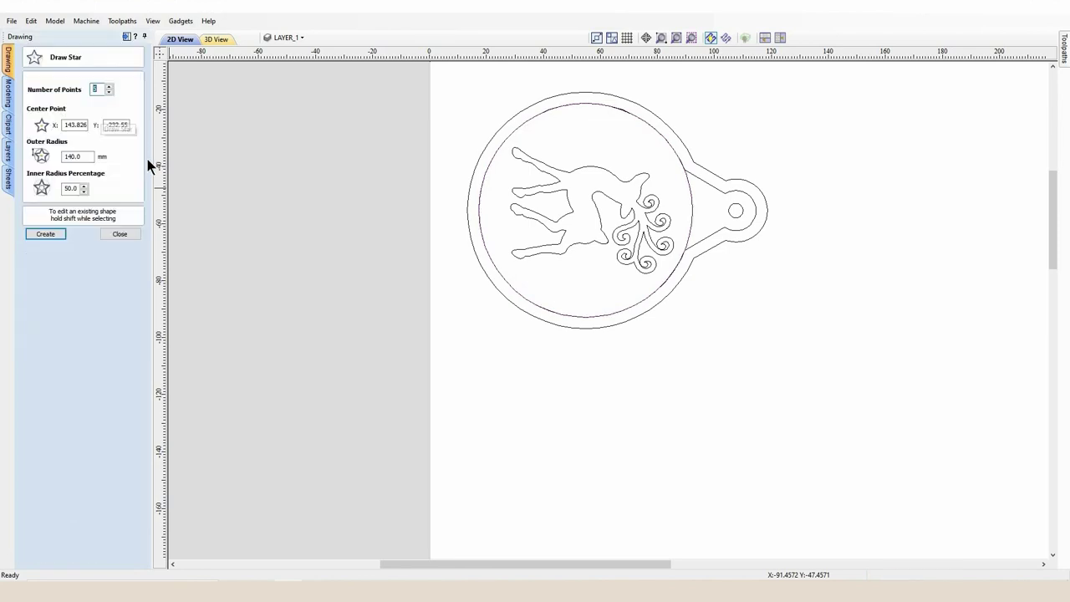
pyautogui.click(108, 91)
pyautogui.moveTo(705, 208); pyautogui.dragTo(743, 233)
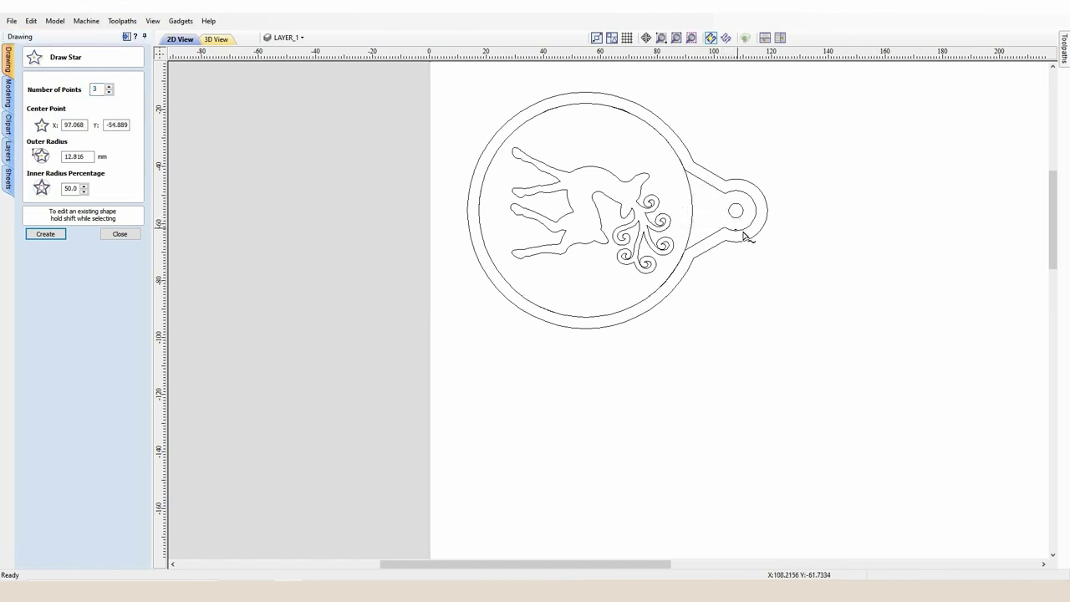
pyautogui.click(118, 235)
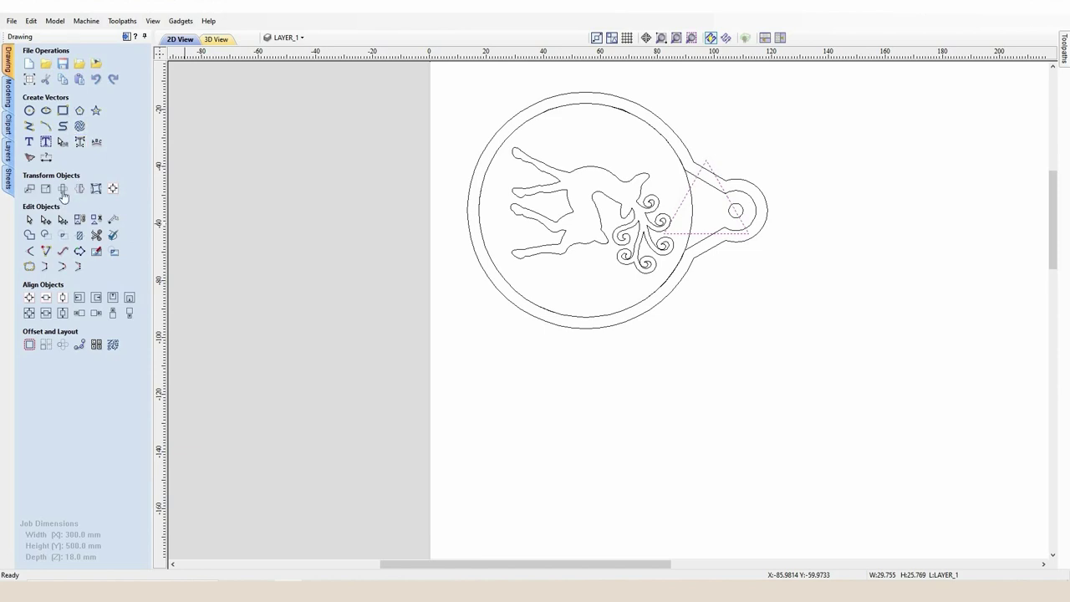
# Rotate the triangle 180° and nudge it slightly left toward the circle
pyautogui.click(63, 189)
pyautogui.write('180')
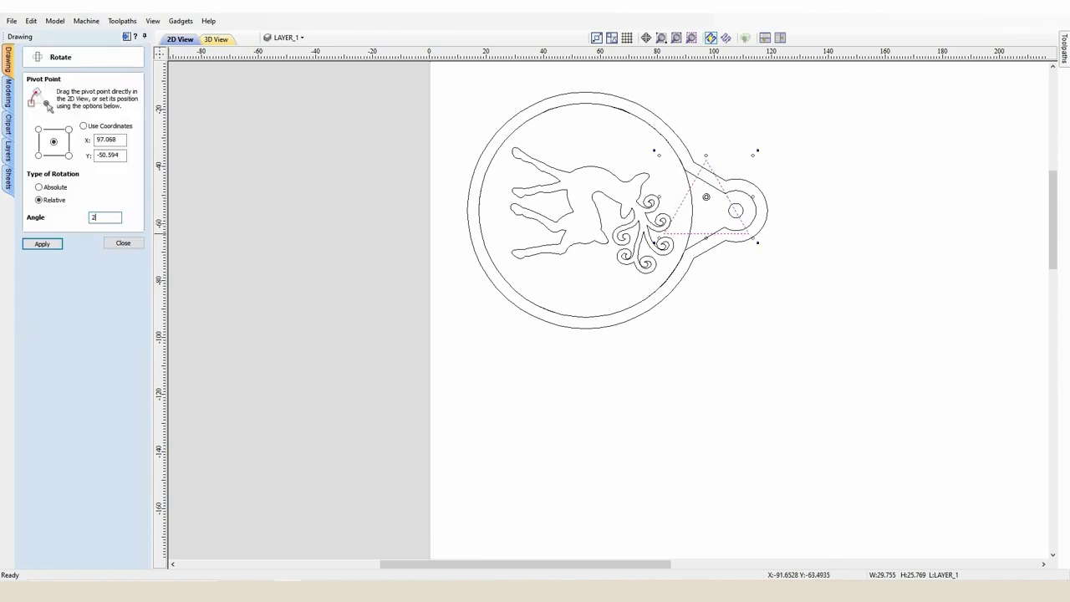
pyautogui.press('Return')
pyautogui.press('Escape')
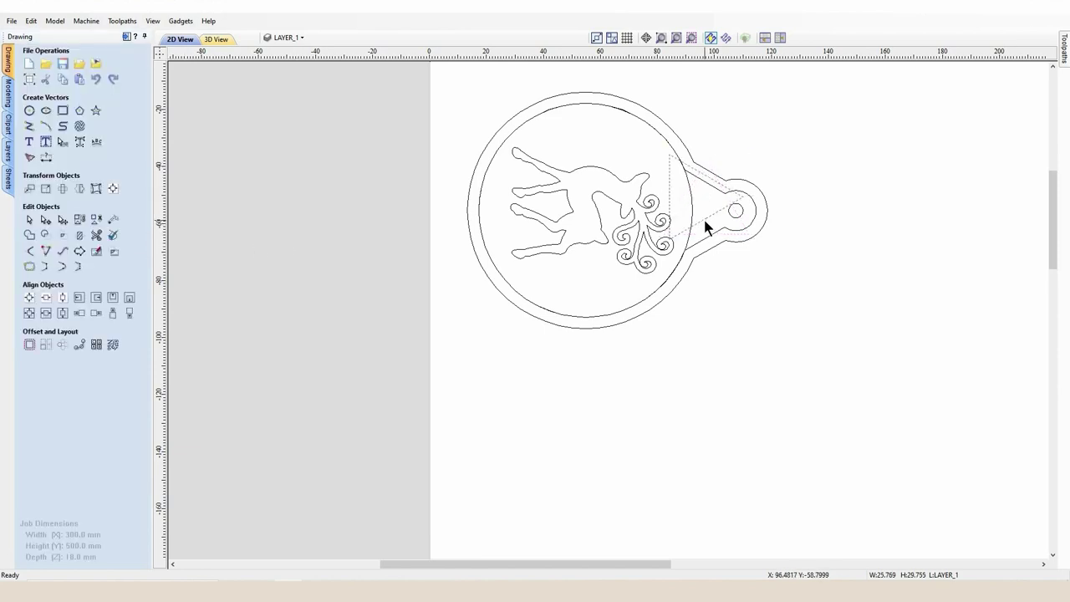
pyautogui.click(731, 211)
pyautogui.moveTo(731, 211); pyautogui.dragTo(723, 215)
pyautogui.click(721, 216)
# Draw a 14.093 mm circle on the hanging tab and add the triangle to the selection
pyautogui.click(30, 109)
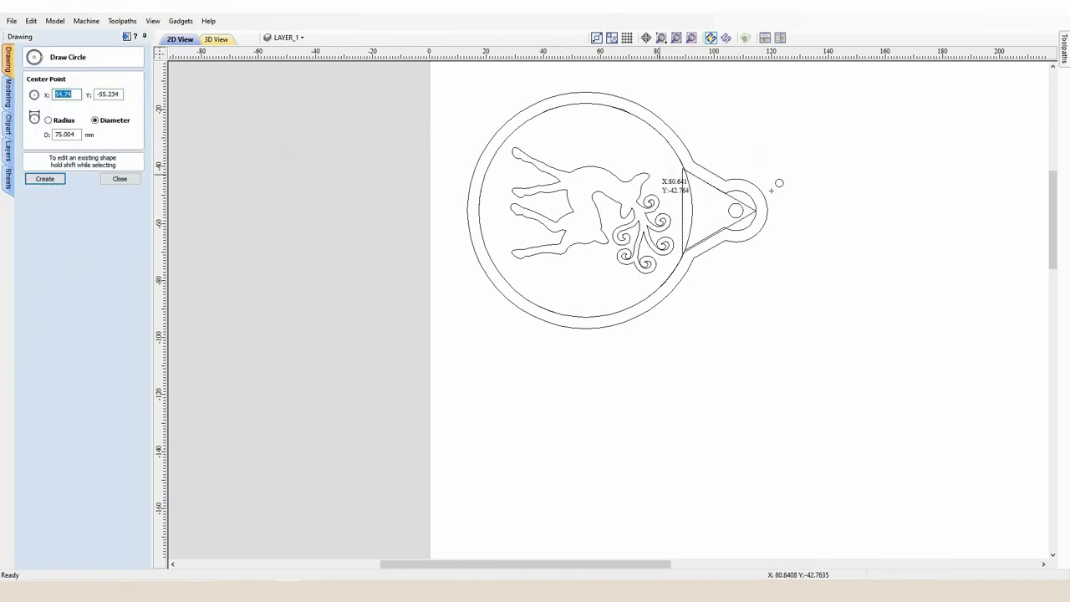
pyautogui.moveTo(736, 210); pyautogui.dragTo(755, 211)
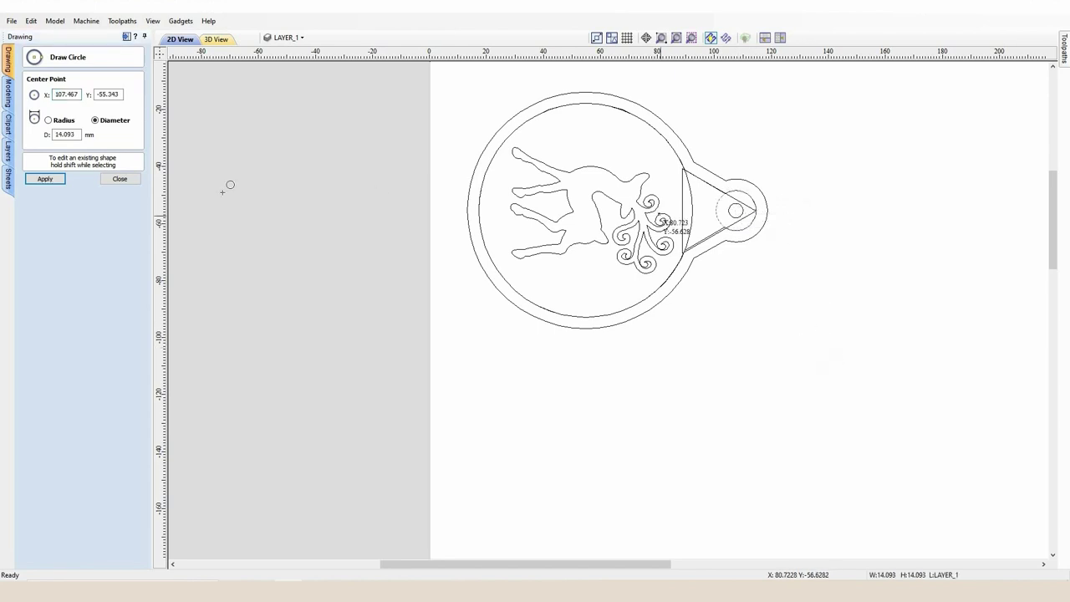
pyautogui.click(119, 178)
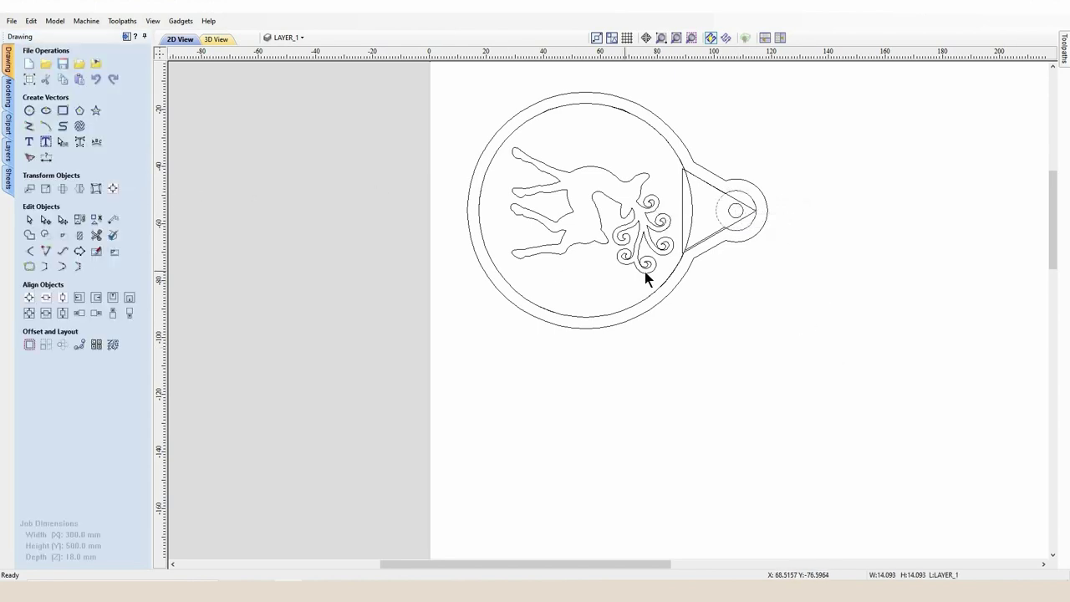
pyautogui.keyDown('shift'); pyautogui.click(686, 220); pyautogui.keyUp('shift')
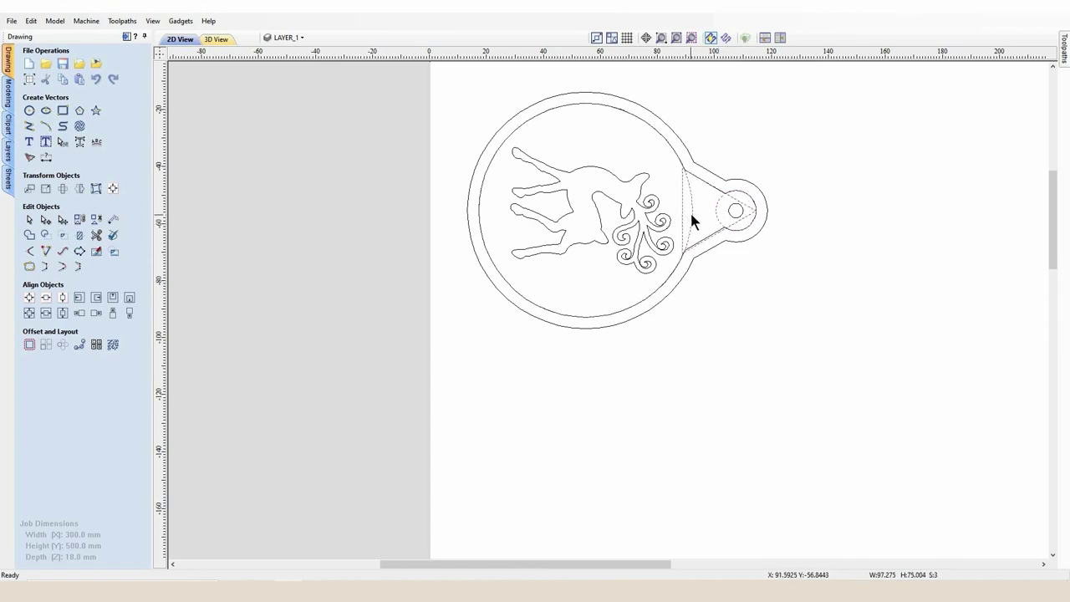
# Add the large circle to the selection and nudge all three shapes down below the stag design
pyautogui.keyDown('shift'); pyautogui.click(690, 209); pyautogui.keyUp('shift')
pyautogui.press('Down')
pyautogui.press('Down')
pyautogui.press('Down')
pyautogui.press('Down')
pyautogui.press('Down')
pyautogui.press('Down')
pyautogui.press('Down')
pyautogui.press('Down')
pyautogui.press('Down')
pyautogui.press('Down')
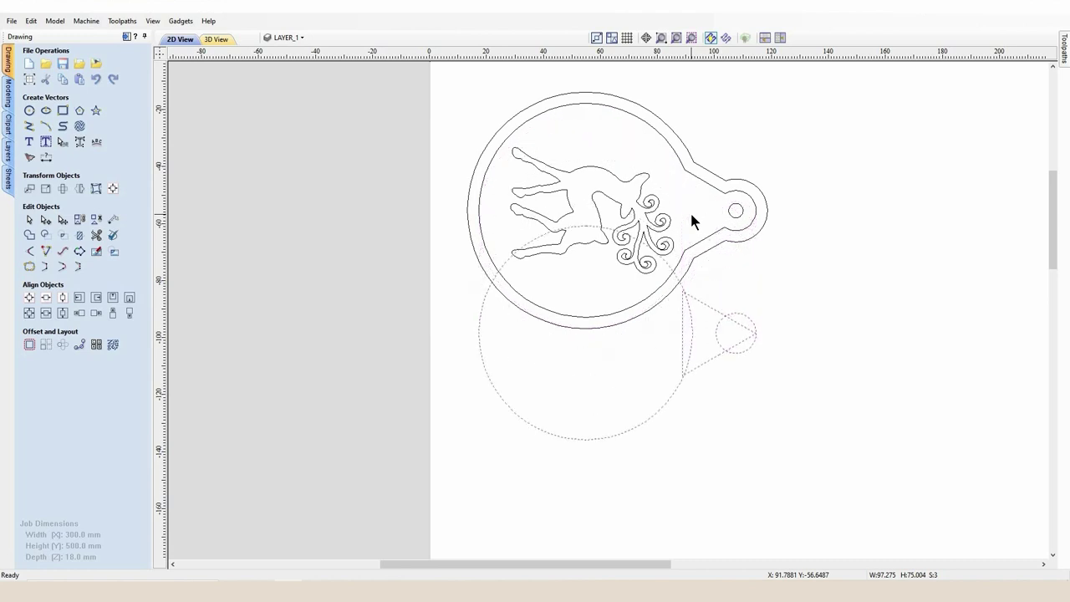
pyautogui.press('Down')
pyautogui.press('Down')
pyautogui.press('Down')
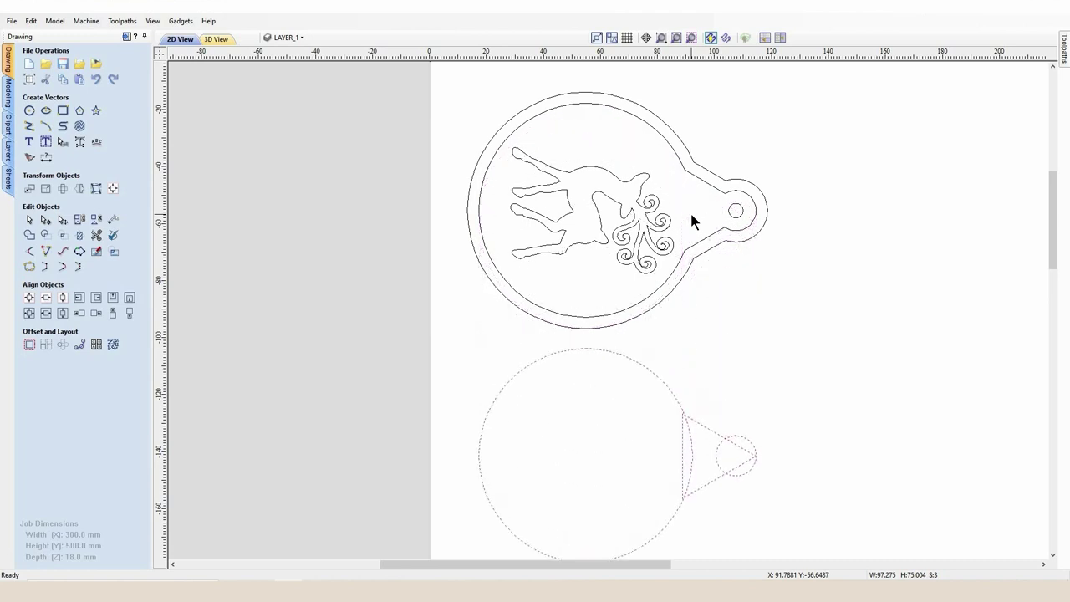
pyautogui.scroll(-2, 668, 493)
pyautogui.scroll(3, 682, 539)
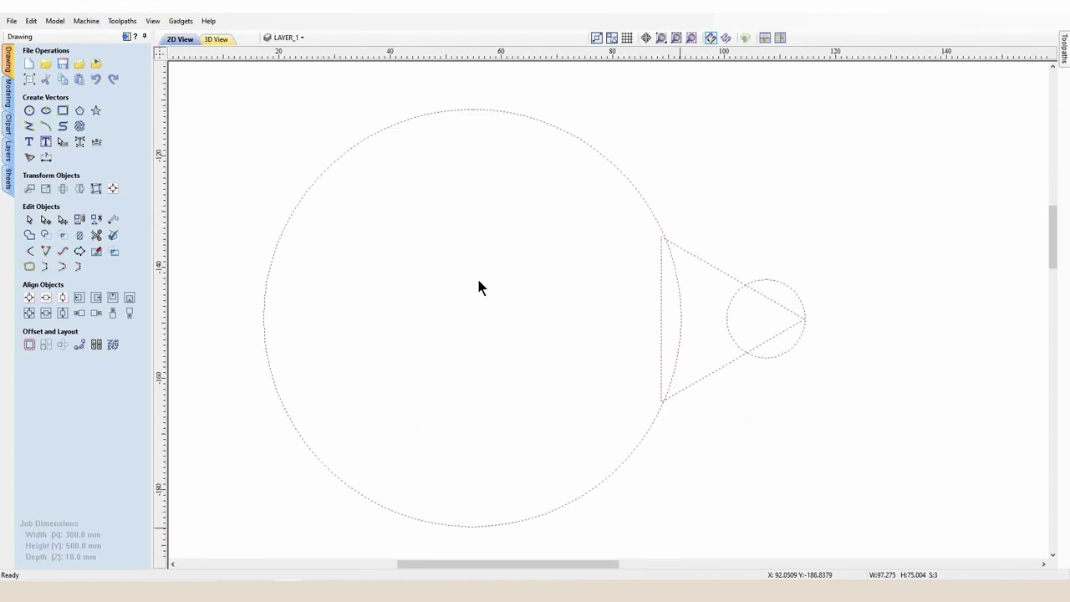
# Trim the overlapping arcs and triangle edges into one disc-neck-tab outline, then select it
pyautogui.click(96, 235)
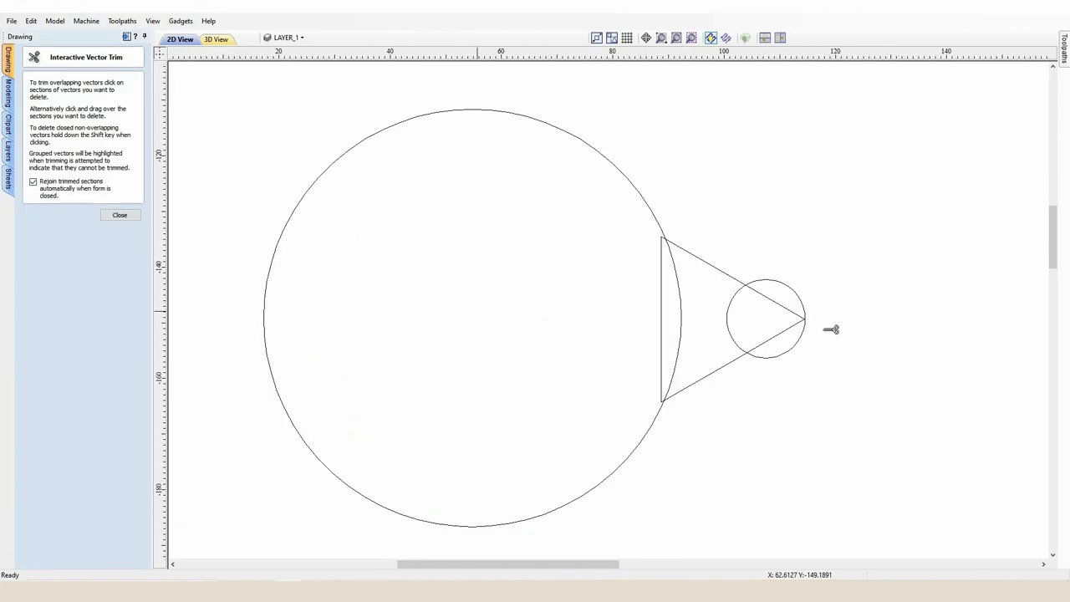
pyautogui.click(683, 321)
pyautogui.click(663, 323)
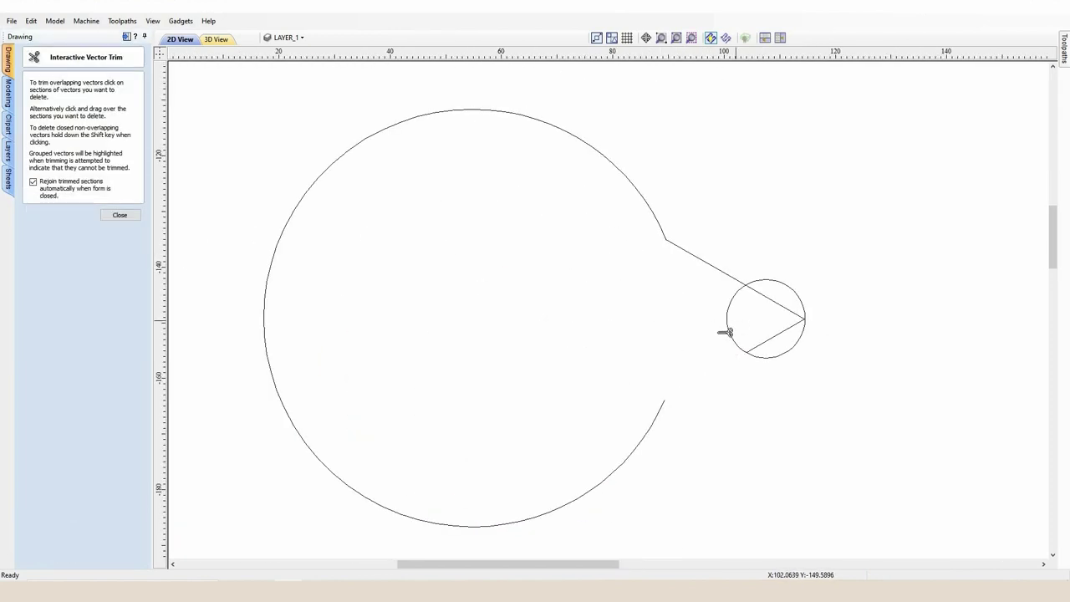
pyautogui.hotkey('ctrl', 'z')
pyautogui.hotkey('ctrl', 'z')
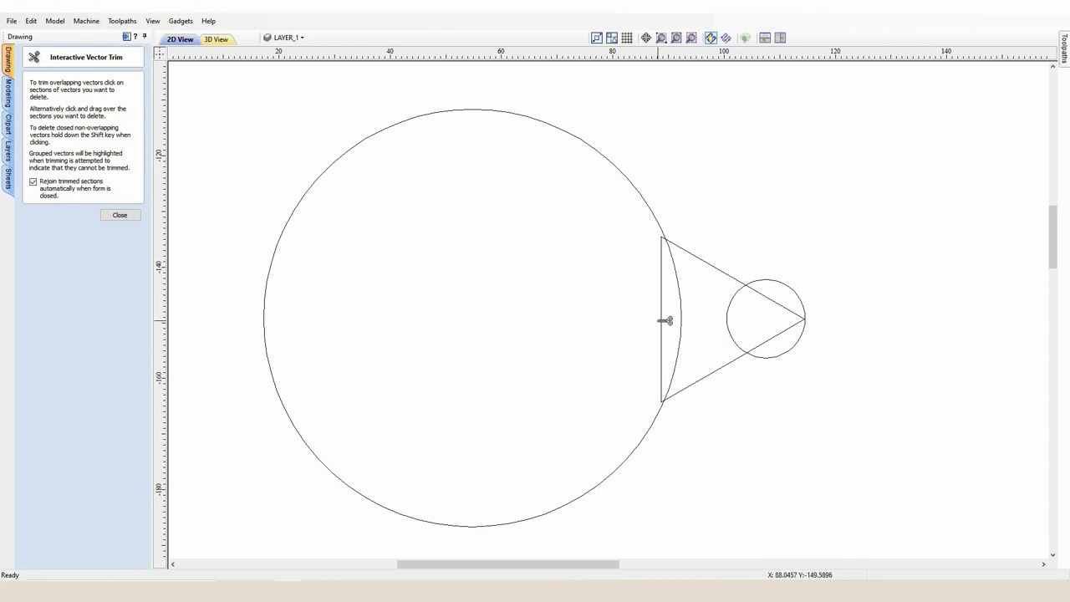
pyautogui.click(663, 318)
pyautogui.click(683, 318)
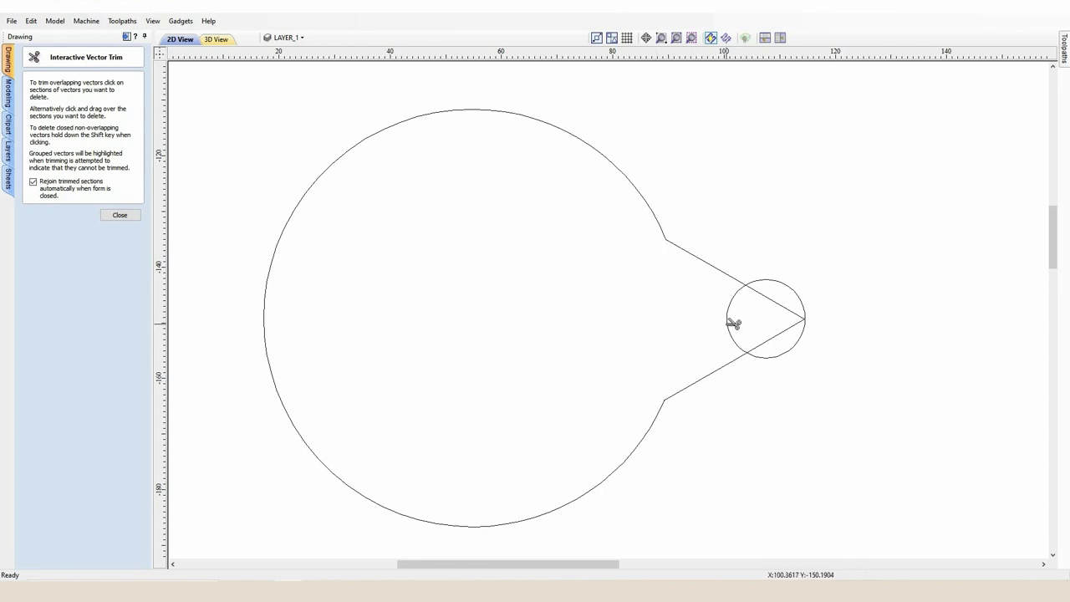
pyautogui.click(732, 323)
pyautogui.click(789, 310)
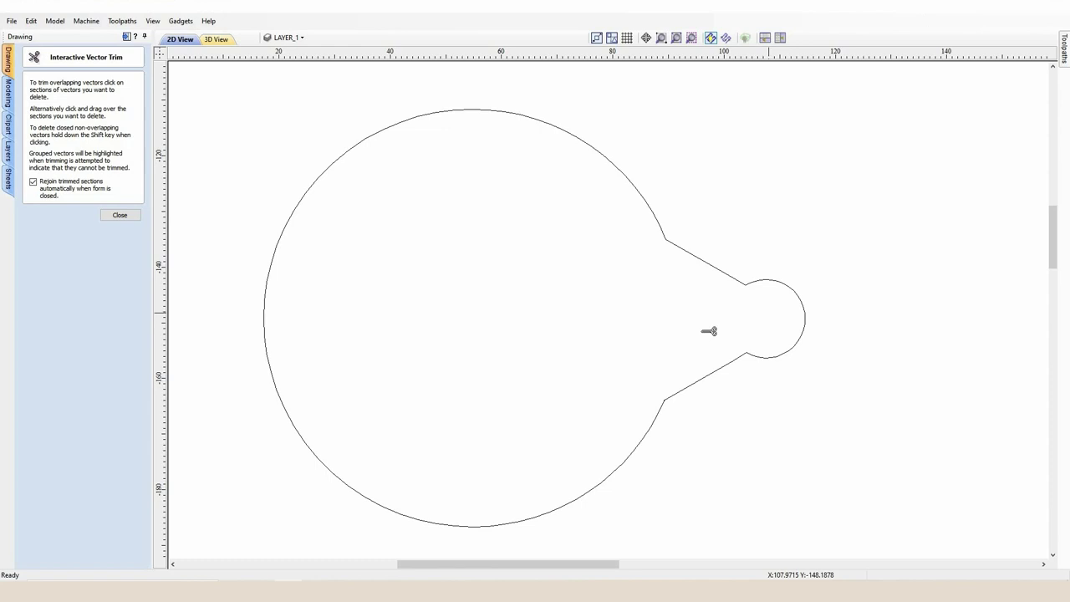
pyautogui.click(121, 215)
pyautogui.scroll(-3, 438, 310)
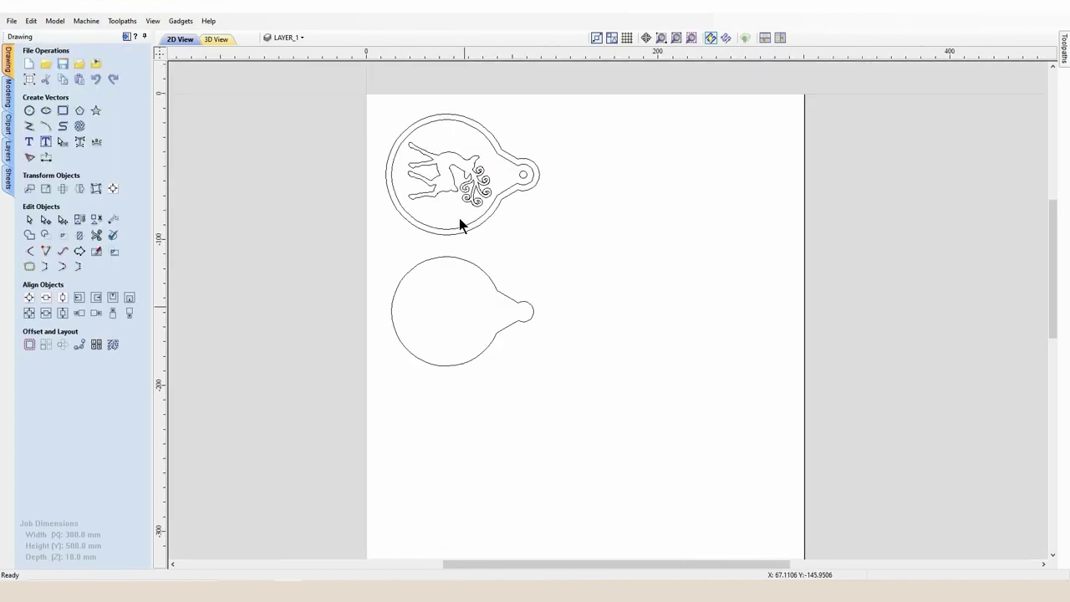
pyautogui.moveTo(563, 384); pyautogui.dragTo(289, 305)
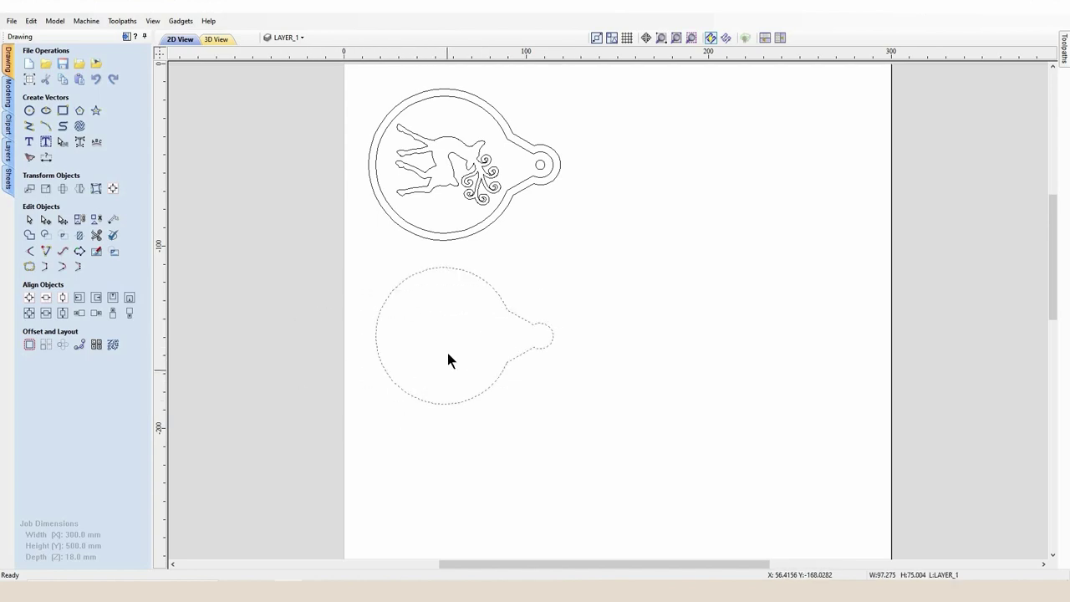
# Resize the outline with linked XY to 150 mm, then 50 mm tall (64.847 mm wide)
pyautogui.click(46, 189)
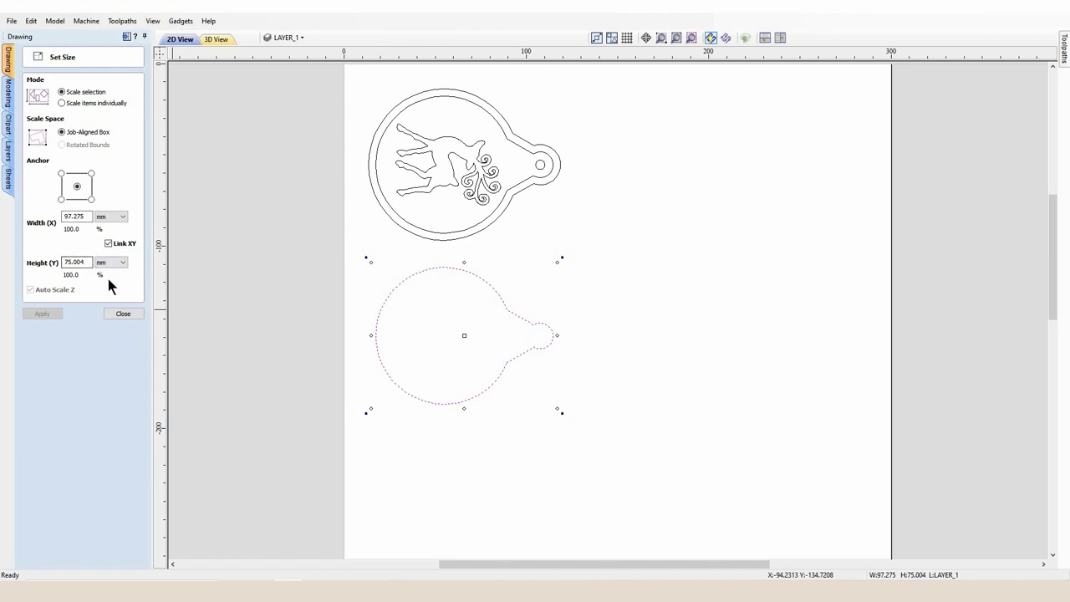
pyautogui.click(108, 243)
pyautogui.click(107, 244)
pyautogui.moveTo(91, 263); pyautogui.dragTo(59, 262)
pyautogui.write('150')
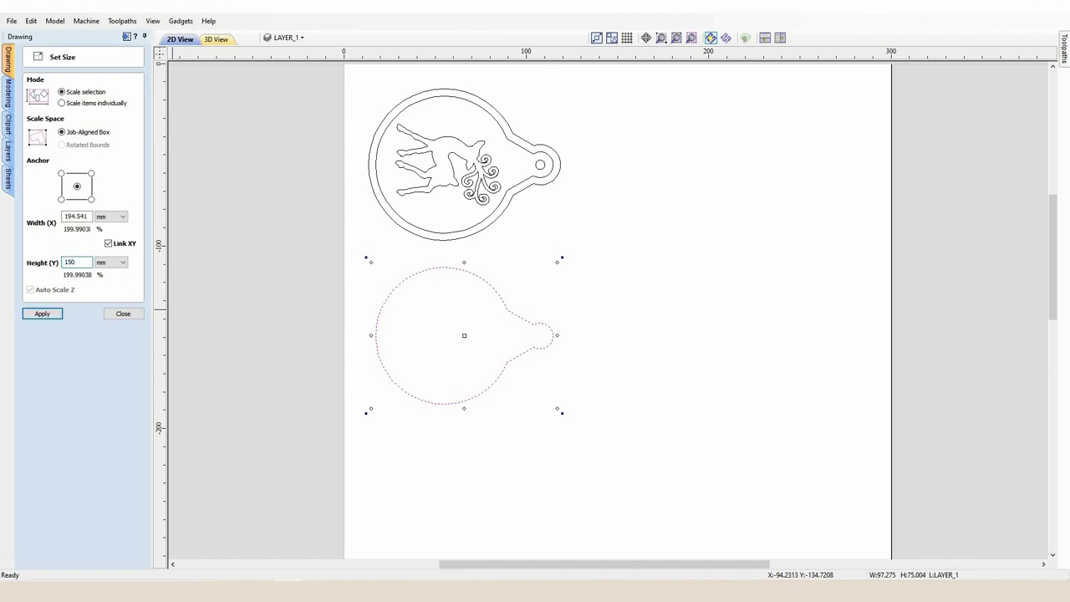
pyautogui.press('Return')
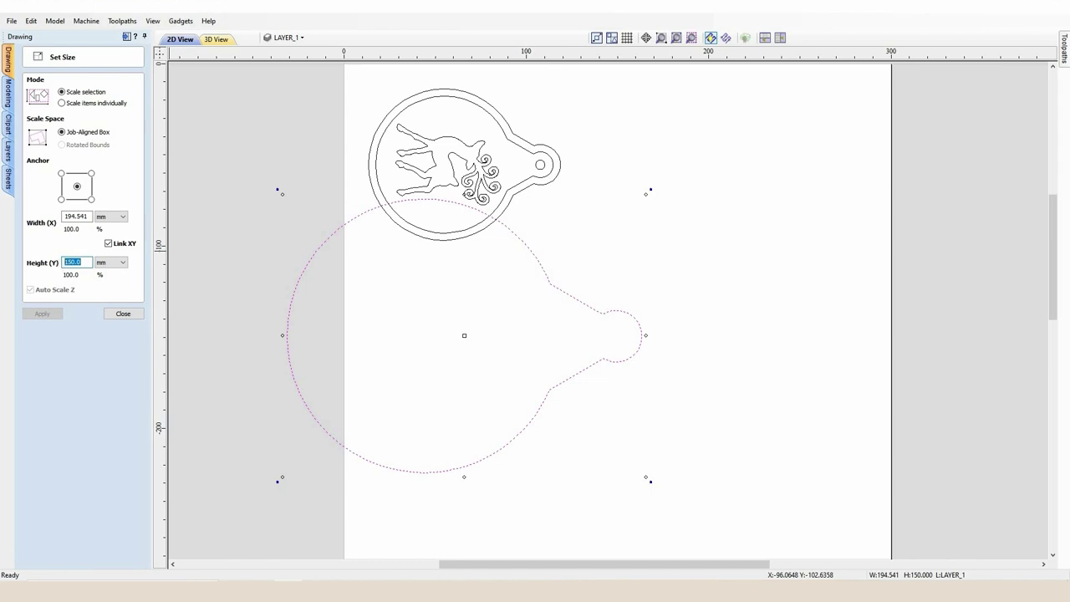
pyautogui.write('50')
pyautogui.press('Return')
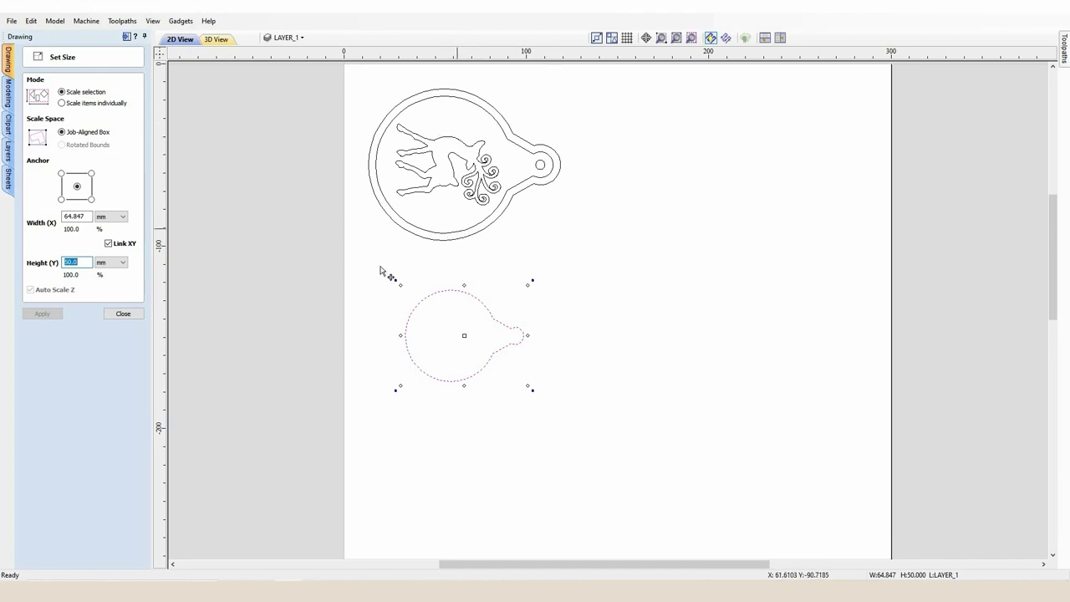
pyautogui.click(134, 313)
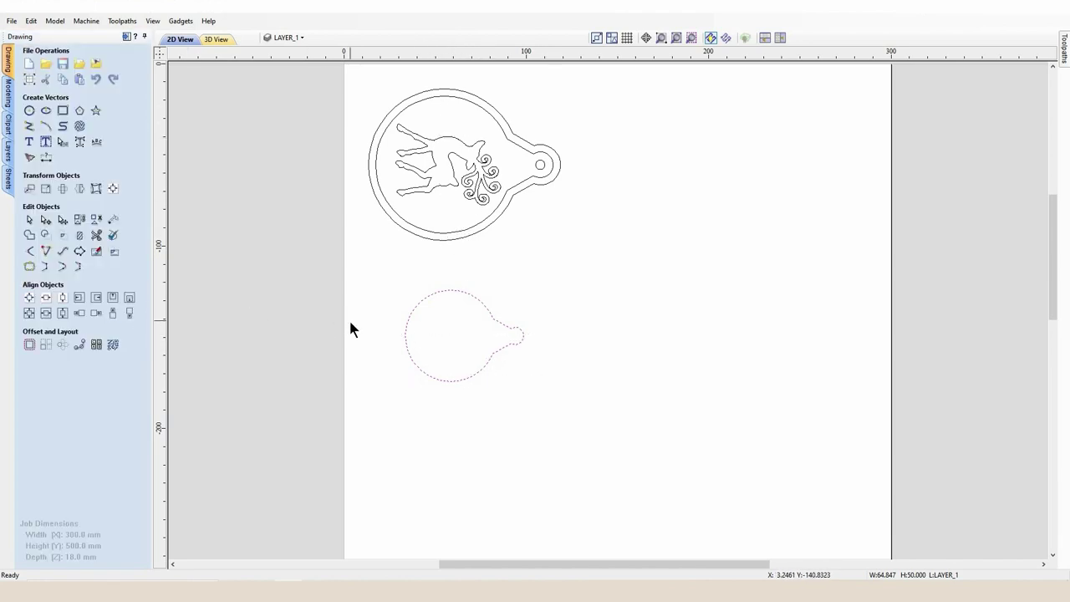
# Delete the lower outline and reselect the bauble's inner outline around the stag
pyautogui.press('Delete')
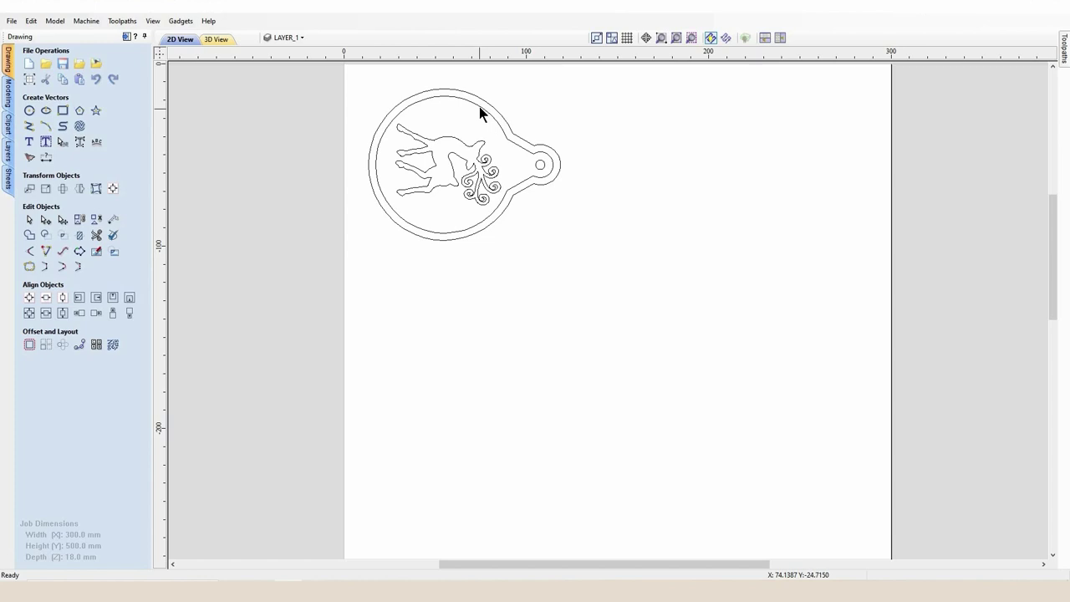
pyautogui.click(479, 106)
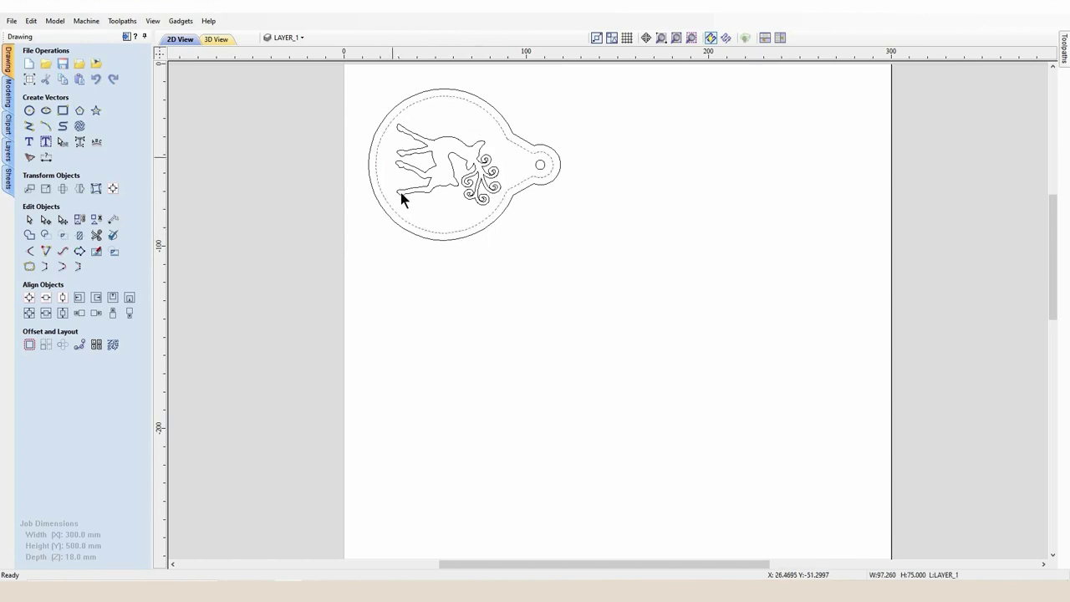
pyautogui.click(483, 231)
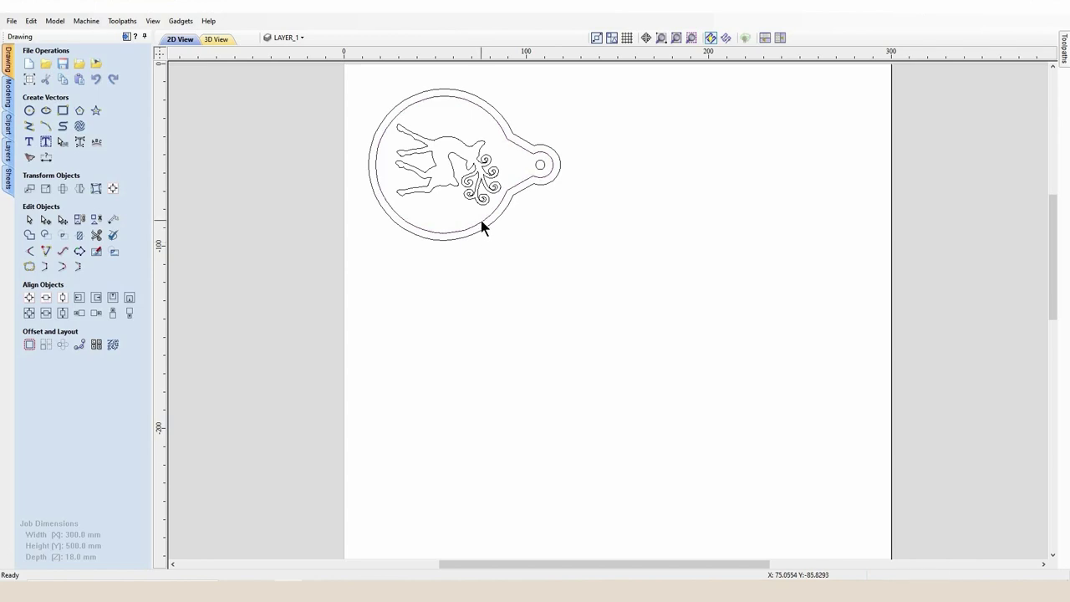
pyautogui.click(481, 220)
pyautogui.scroll(1, 473, 99)
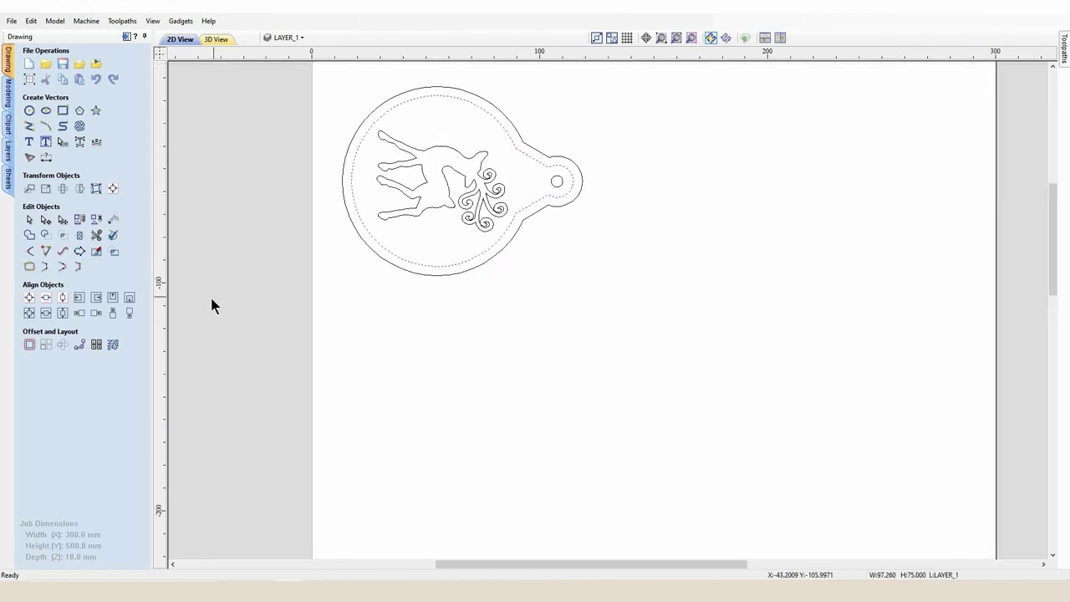
pyautogui.click(29, 345)
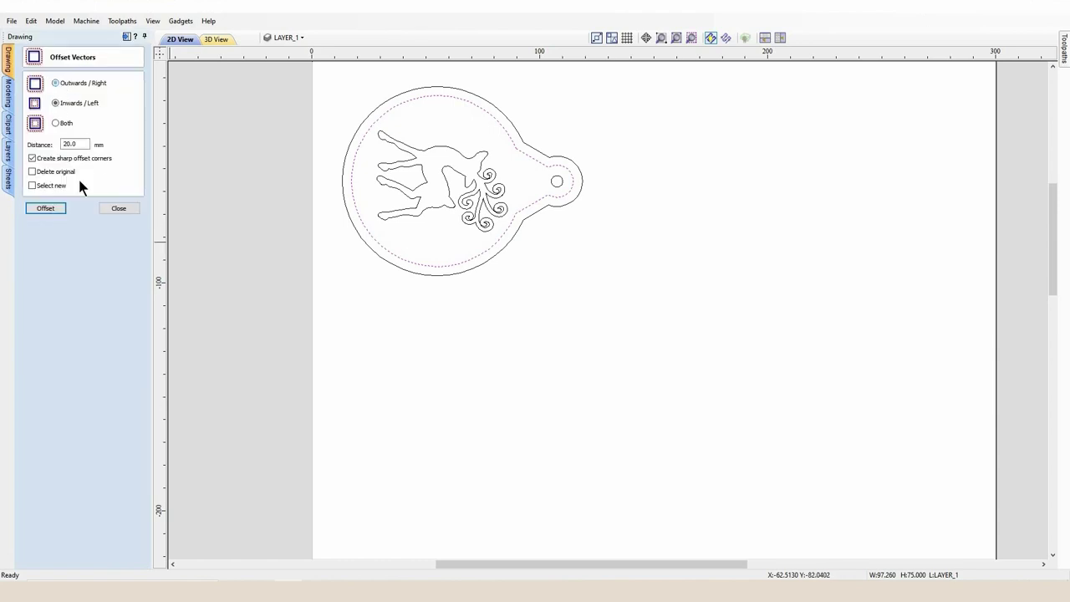
pyautogui.moveTo(86, 143); pyautogui.dragTo(43, 143)
pyautogui.click(52, 208)
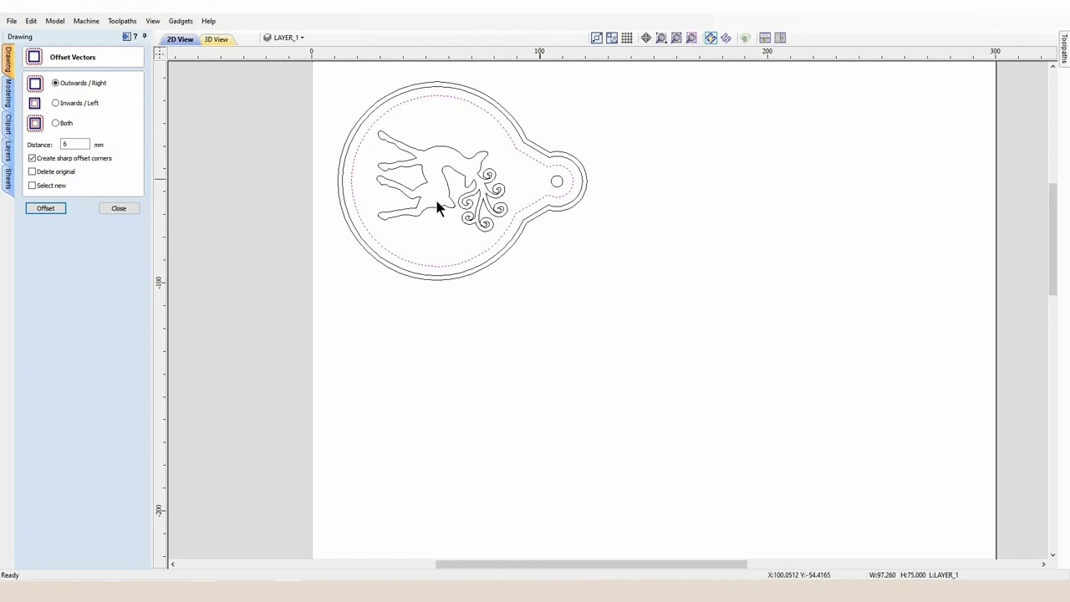
pyautogui.hotkey('ctrl', 'z')
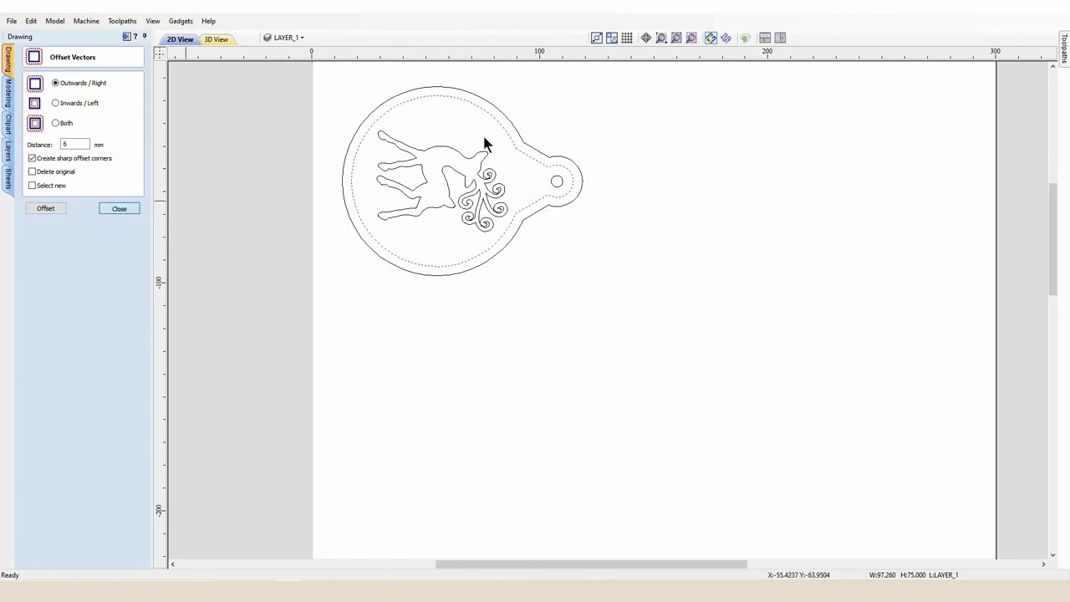
pyautogui.press('Escape')
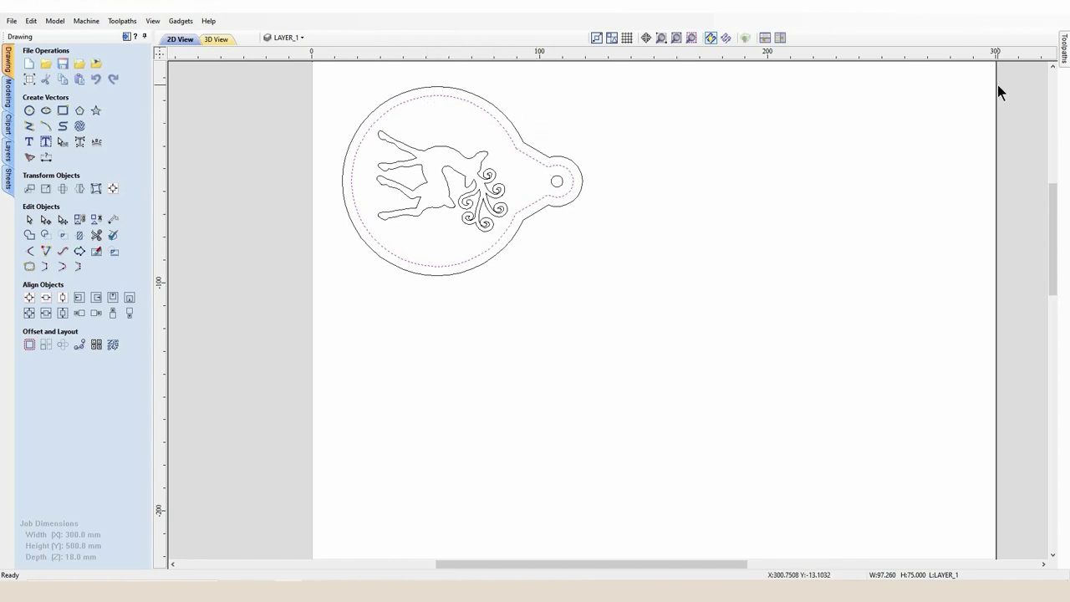
# Start a pocket toolpath and review the job size and material settings
pyautogui.click(1065, 50)
pyautogui.click(513, 138)
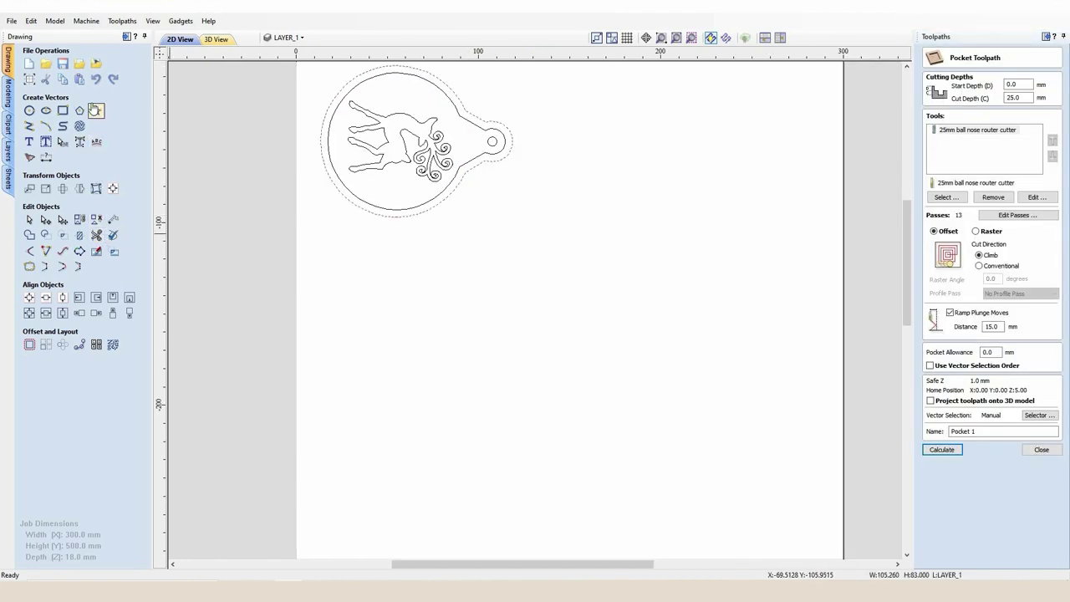
pyautogui.click(29, 79)
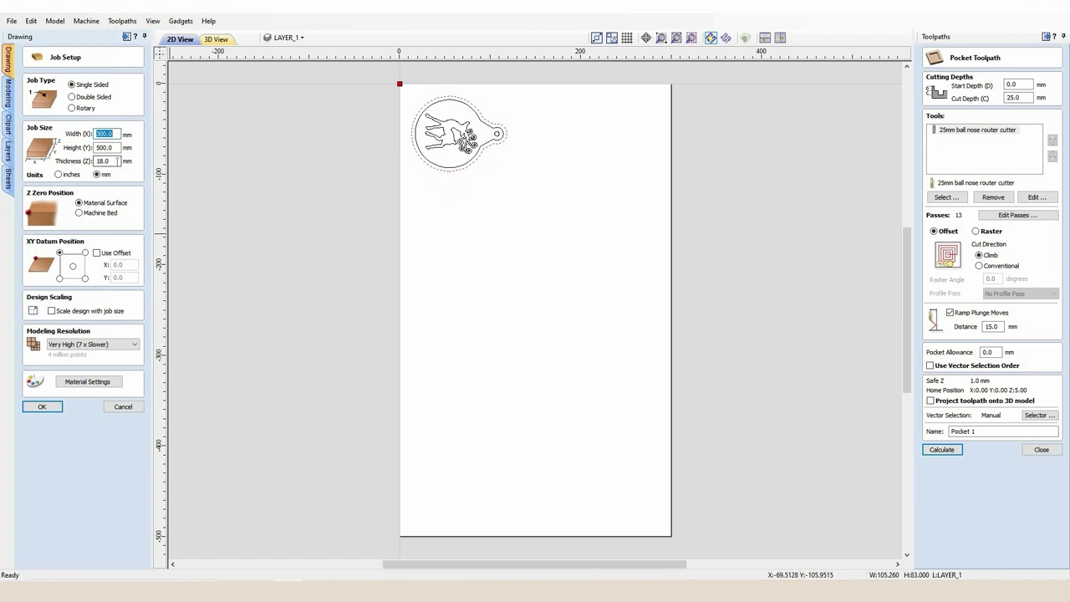
pyautogui.click(57, 409)
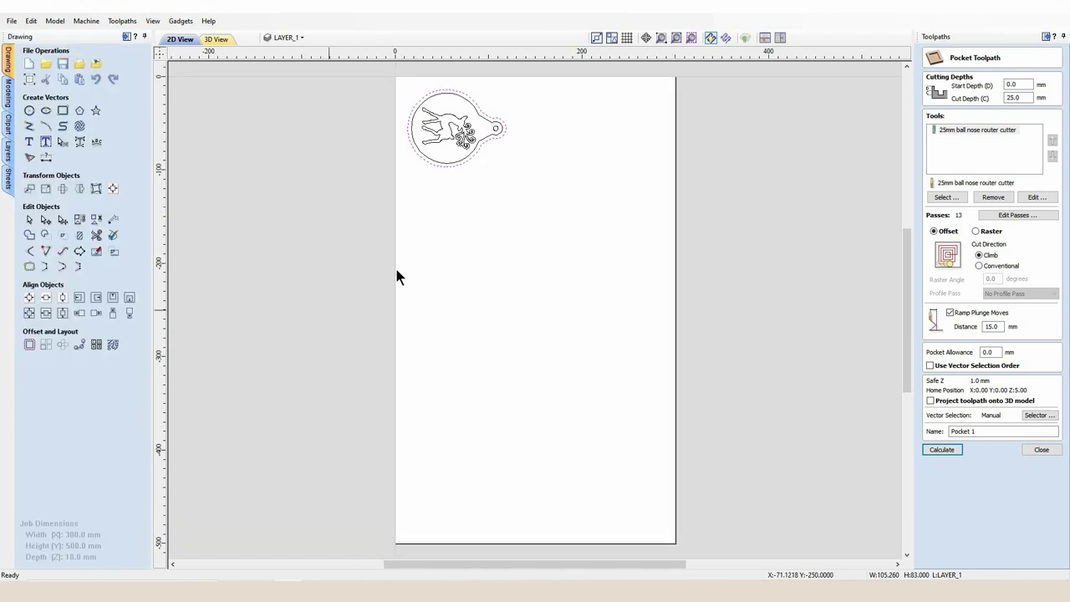
pyautogui.scroll(1, 477, 70)
pyautogui.rightClick(477, 70)
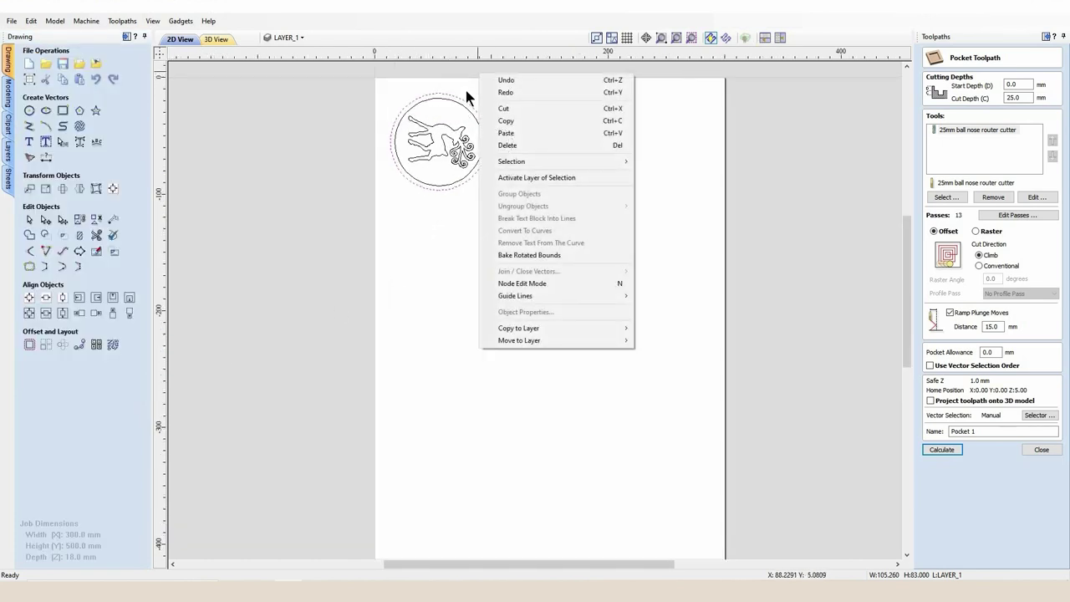
pyautogui.click(627, 94)
# Pocket the outer outline 10 mm deep with the End Mill (7.99 mm), calculate, and return to 2D
pyautogui.click(500, 135)
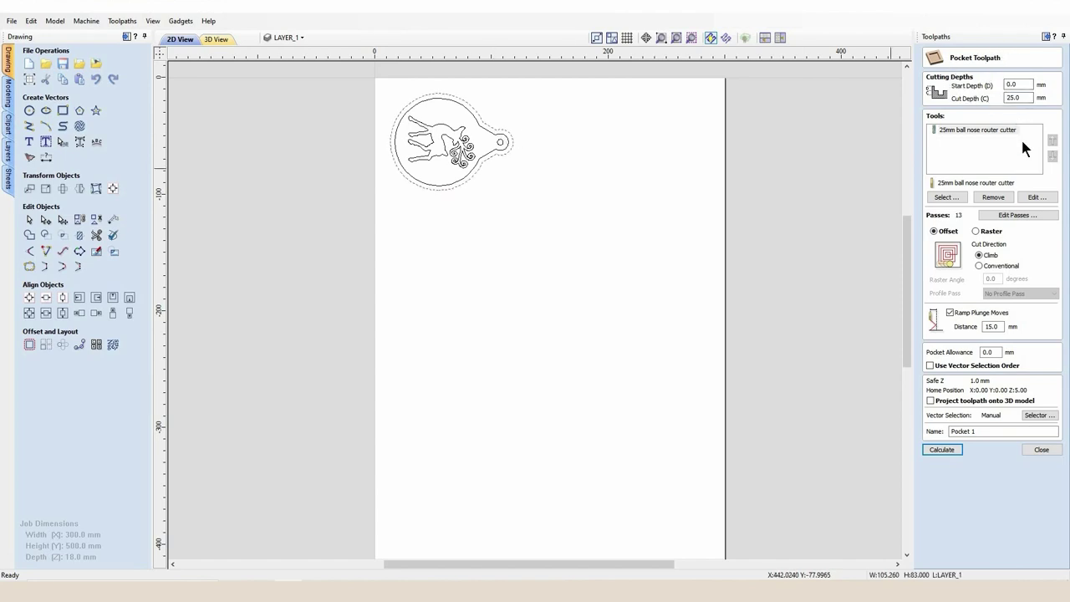
pyautogui.click(947, 198)
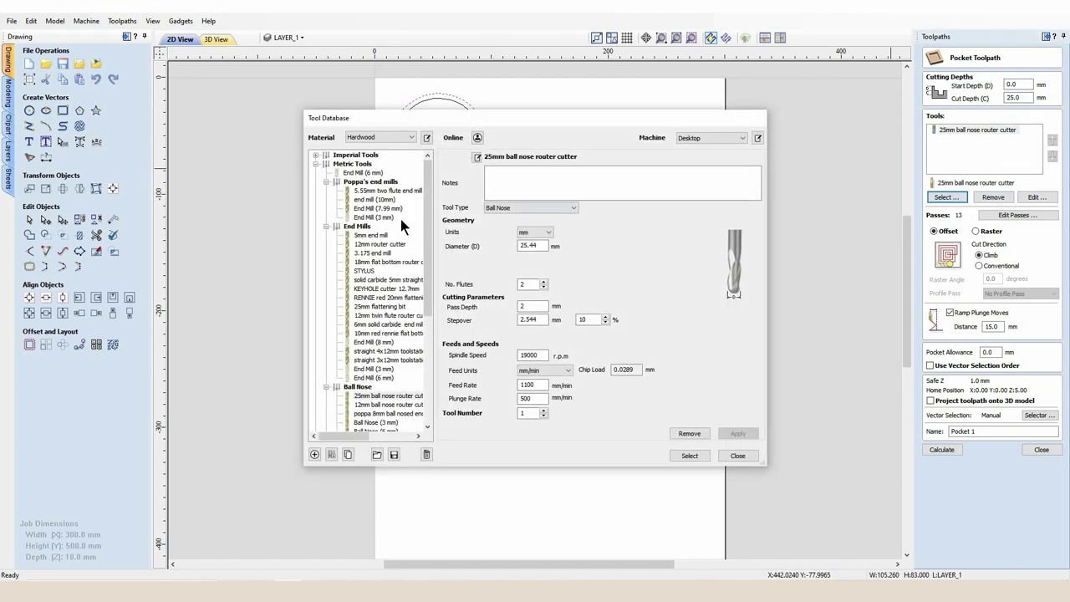
pyautogui.click(380, 208)
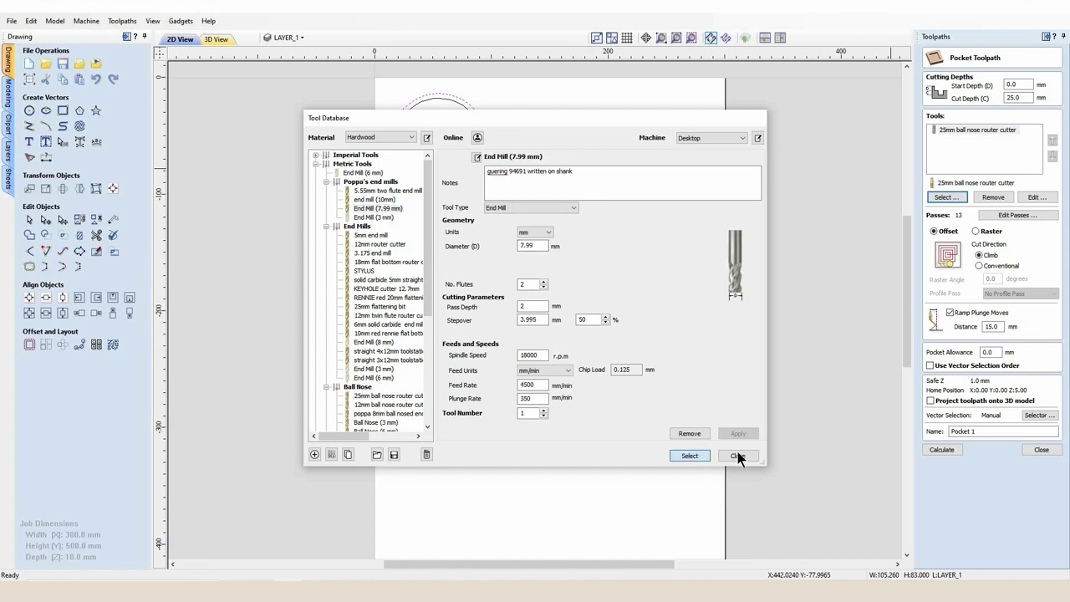
pyautogui.click(738, 455)
pyautogui.click(992, 198)
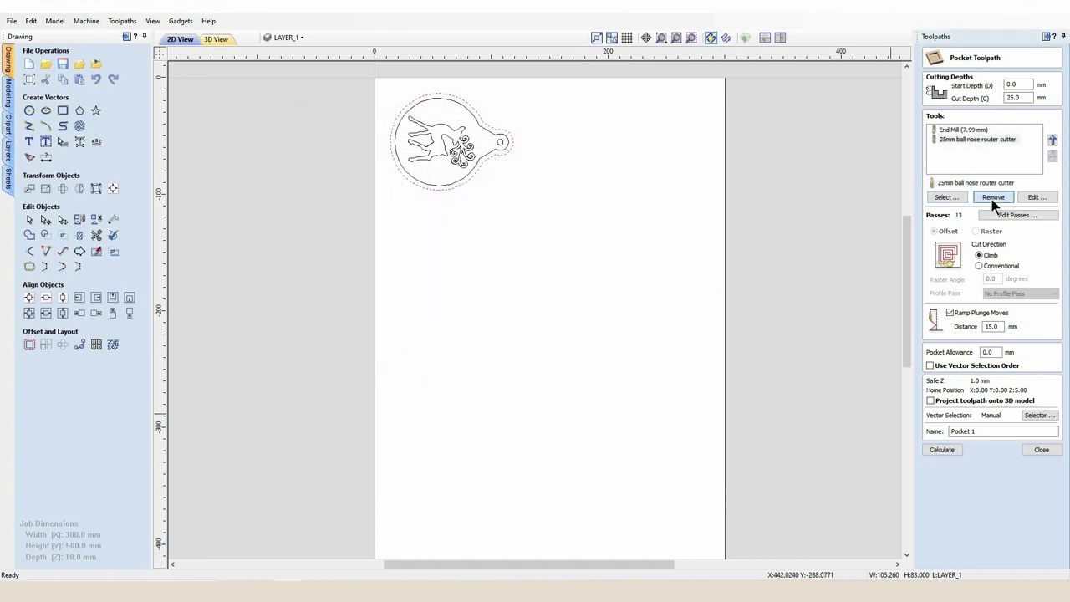
pyautogui.click(1013, 97)
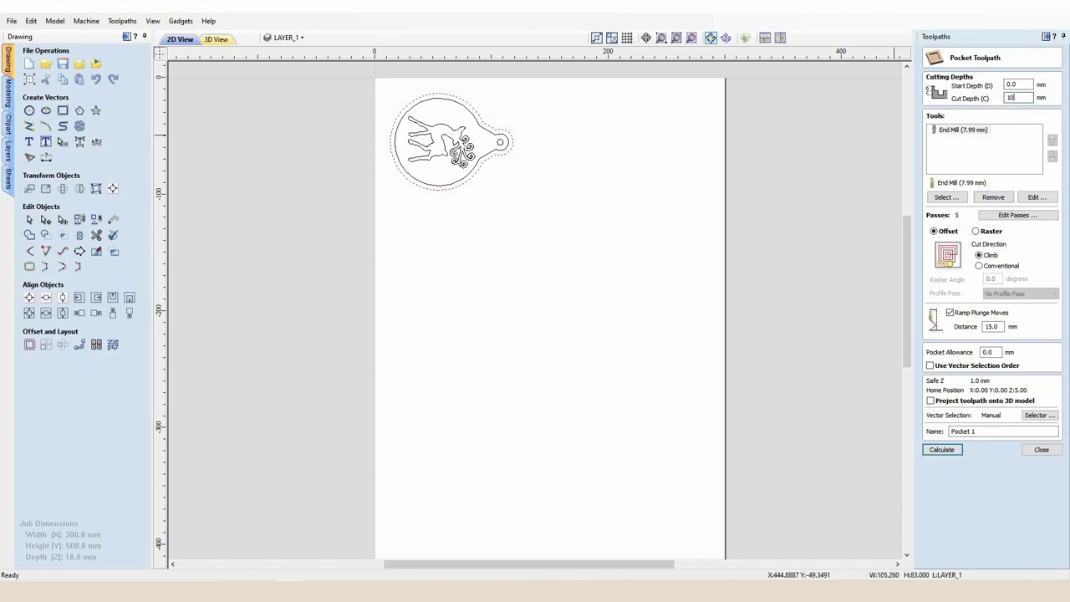
pyautogui.click(945, 450)
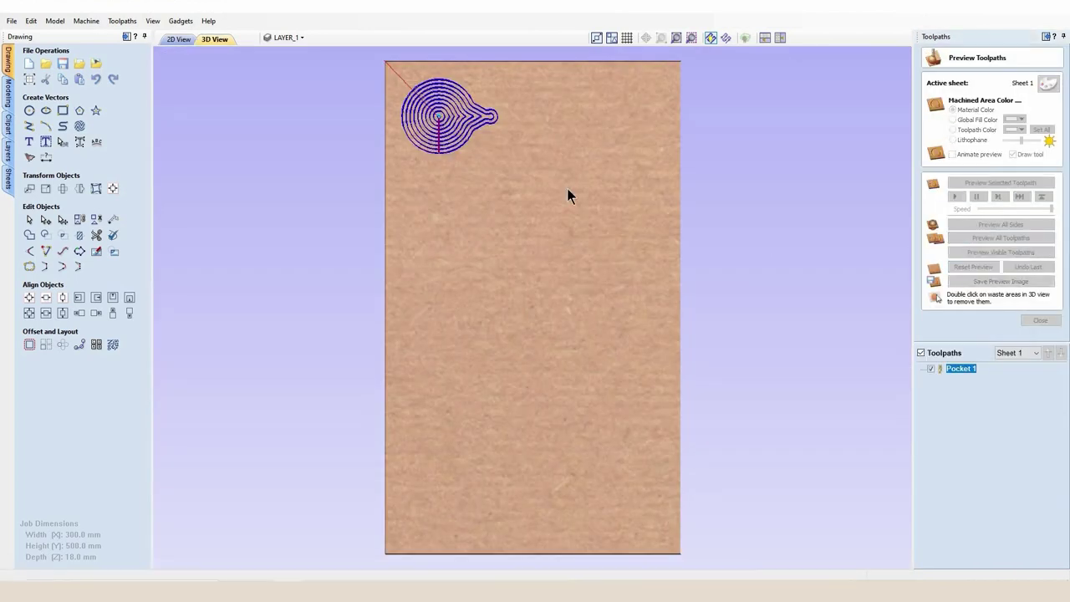
pyautogui.click(180, 39)
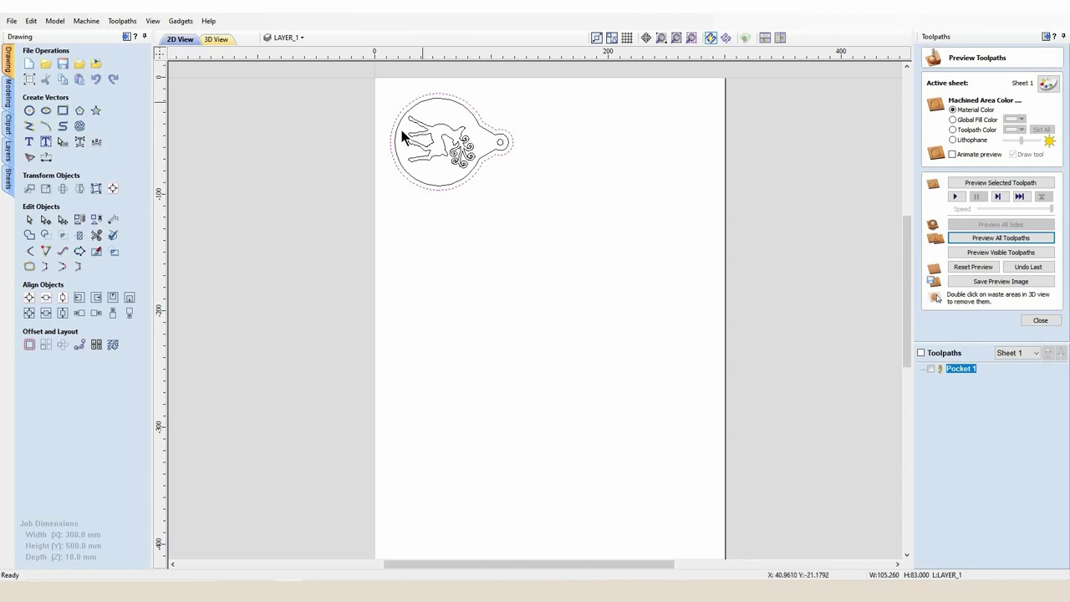
# Start a V-carve toolpath on the stag vectors with a 10 mm start depth
pyautogui.click(1037, 321)
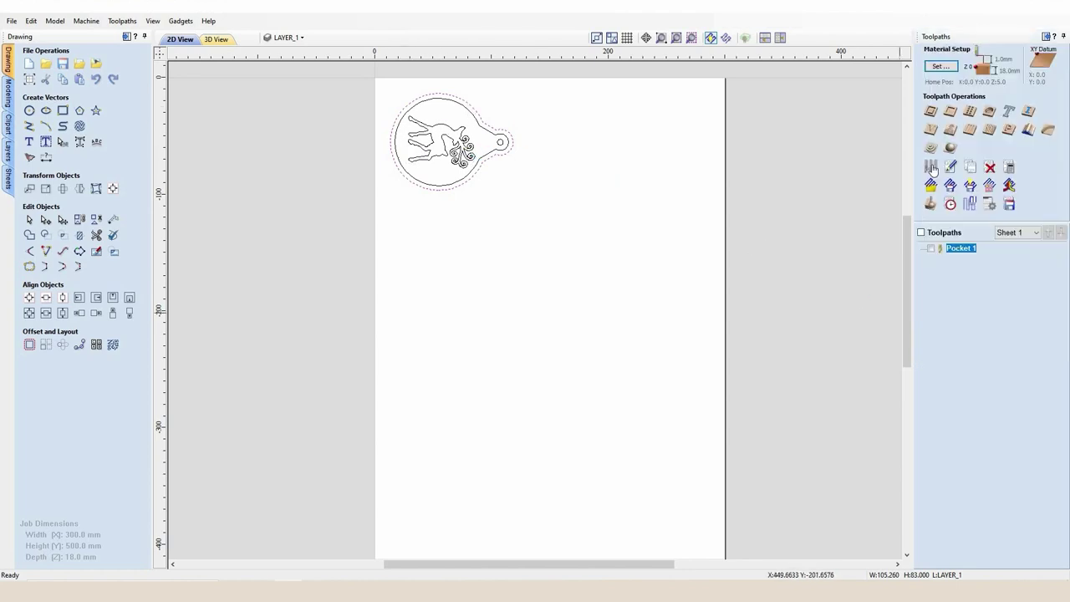
pyautogui.click(931, 130)
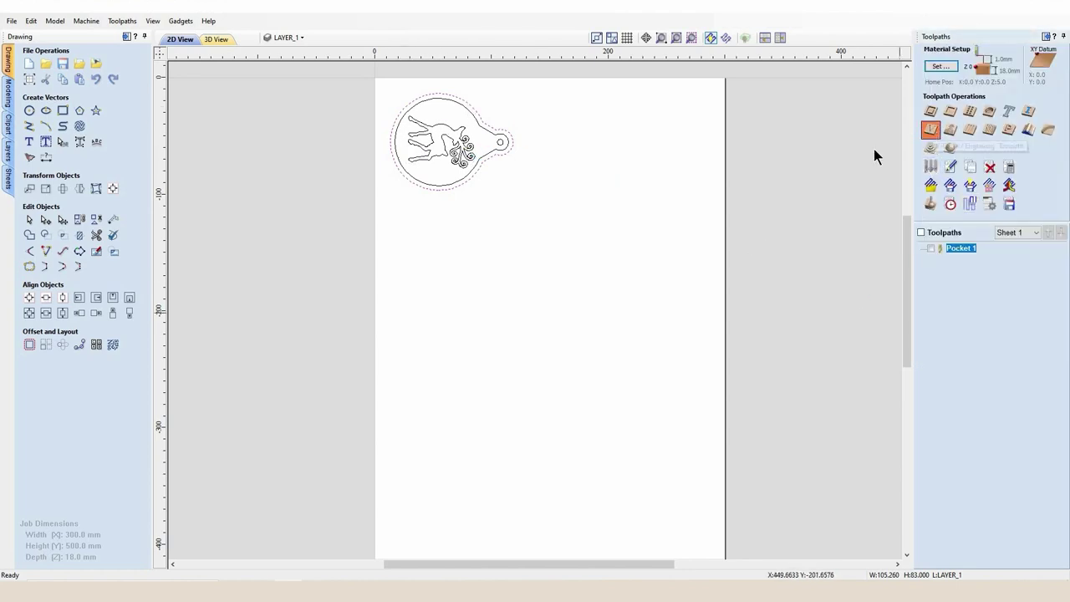
pyautogui.keyDown('shift'); pyautogui.click(450, 157); pyautogui.keyUp('shift')
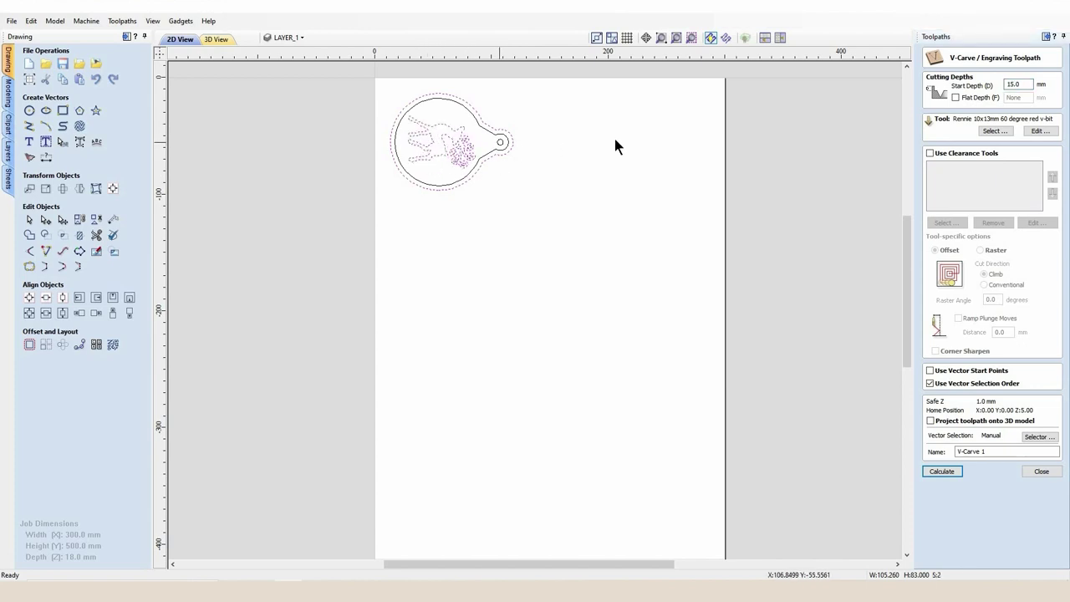
pyautogui.moveTo(1027, 84); pyautogui.dragTo(1001, 84)
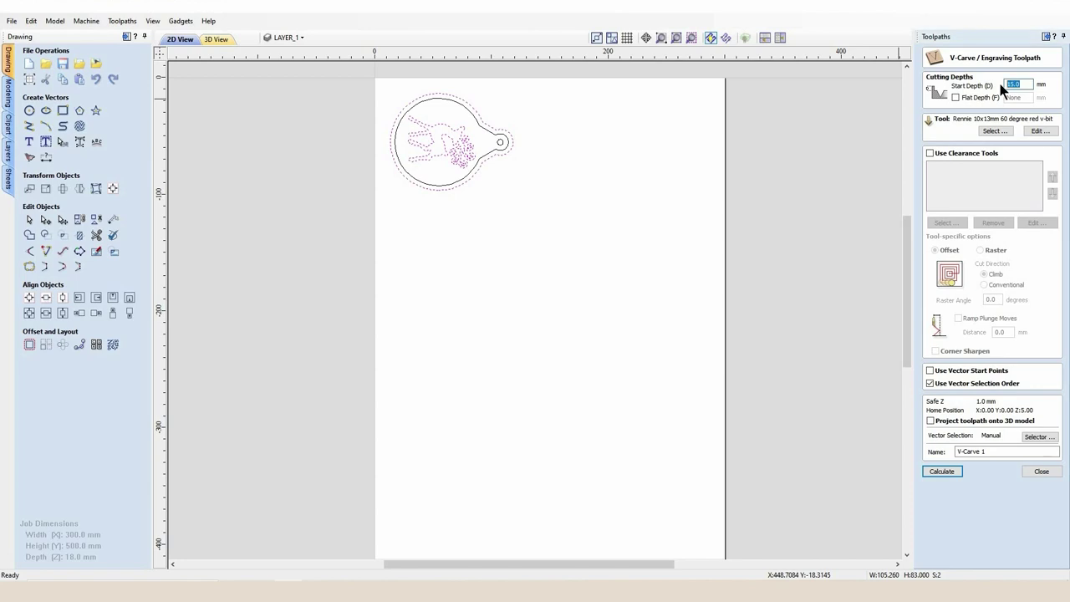
pyautogui.write('10')
# Use the 6mm solid carbide end mill as clearance tool and set a 2 mm flat depth
pyautogui.click(930, 154)
pyautogui.click(946, 223)
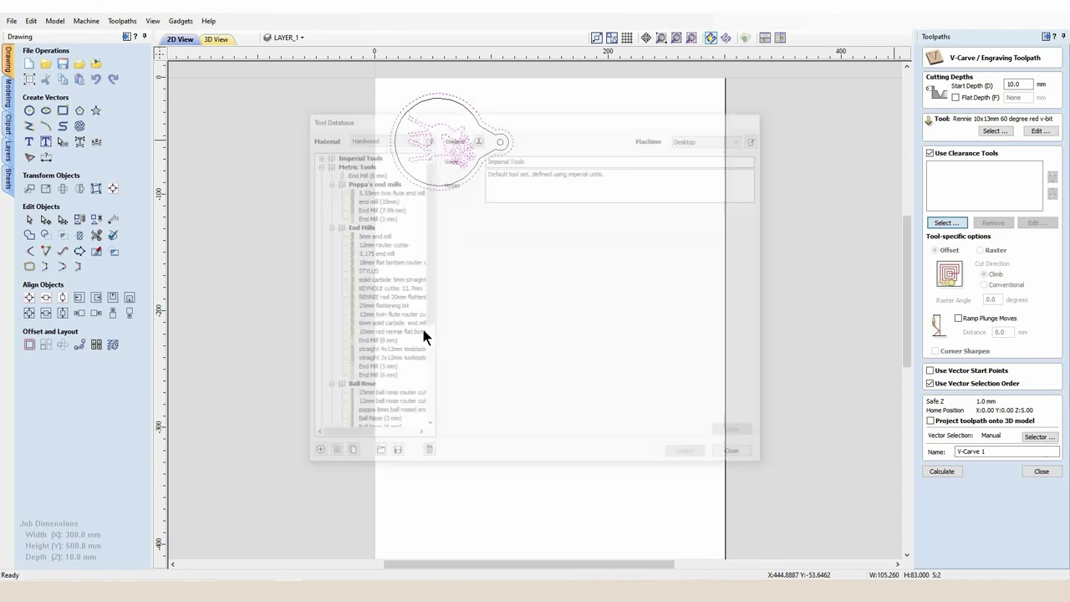
pyautogui.click(406, 323)
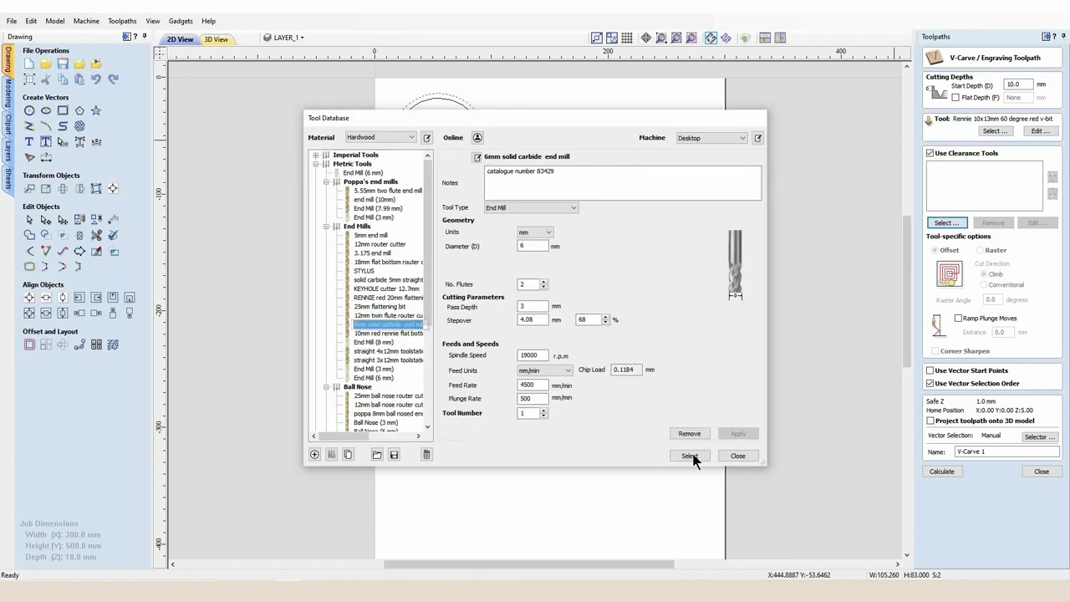
pyautogui.click(691, 456)
pyautogui.click(942, 472)
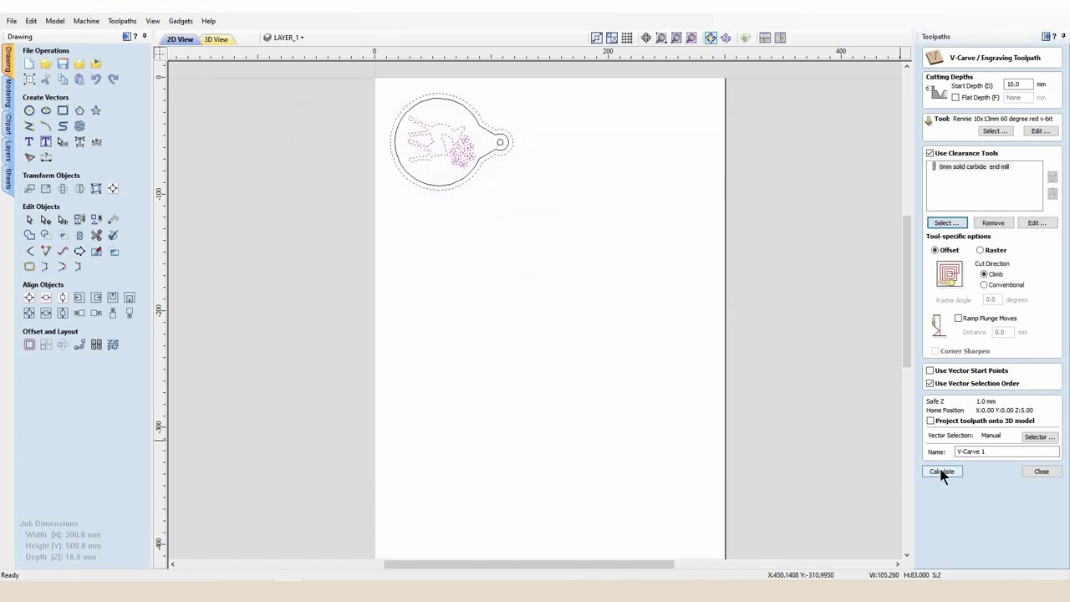
pyautogui.click(510, 353)
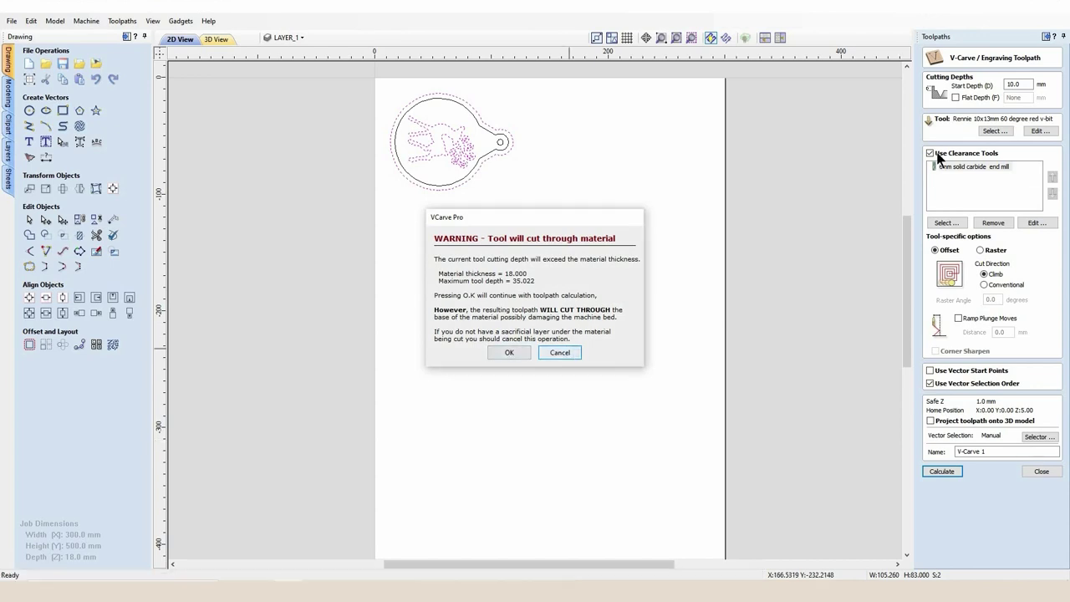
pyautogui.click(957, 98)
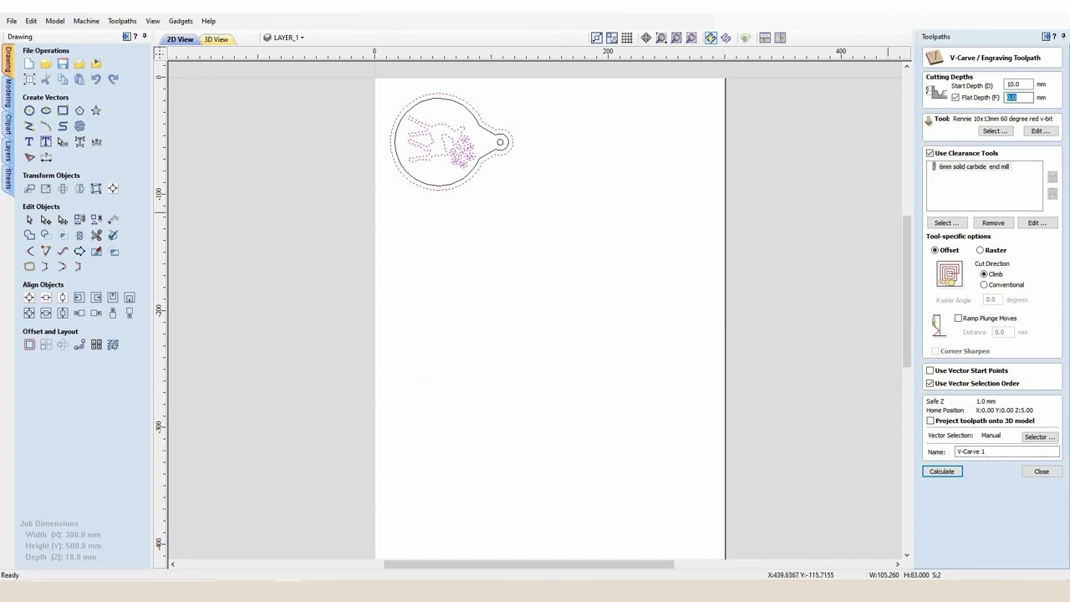
pyautogui.write('2')
# Calculate V-Carve 1 and preview all toolpaths, panning the 3D view to the carved stag
pyautogui.click(951, 471)
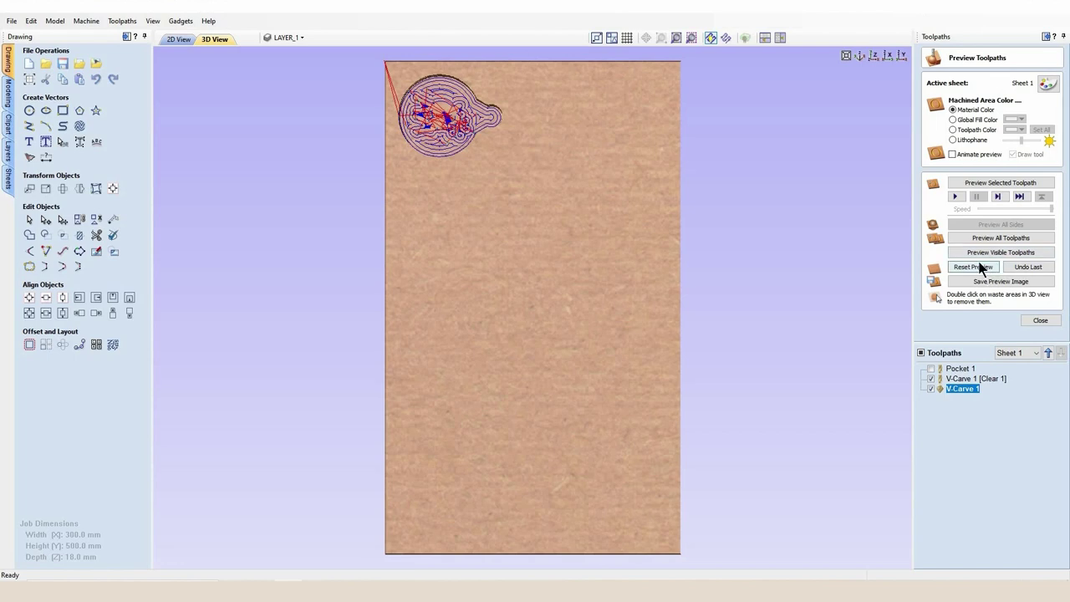
pyautogui.click(973, 267)
pyautogui.click(974, 251)
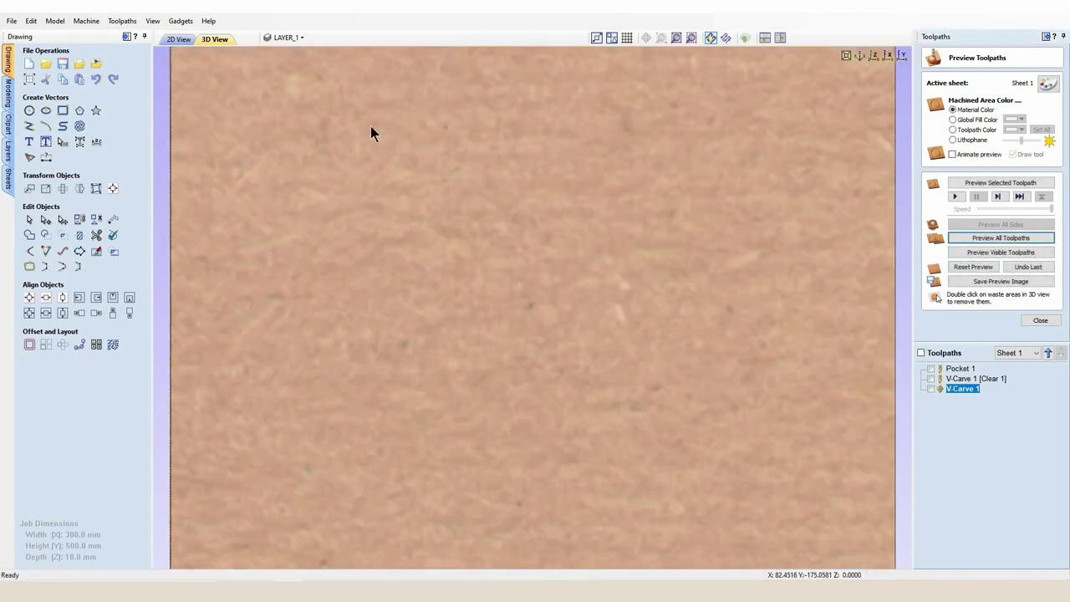
pyautogui.moveTo(371, 143); pyautogui.dragTo(470, 395)
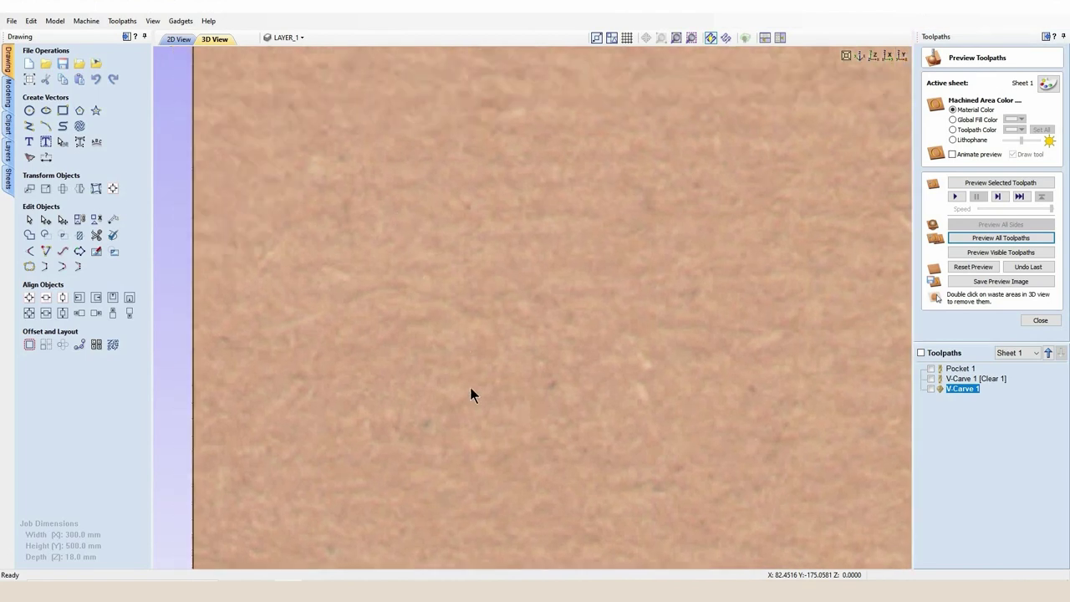
pyautogui.moveTo(460, 88); pyautogui.dragTo(486, 247)
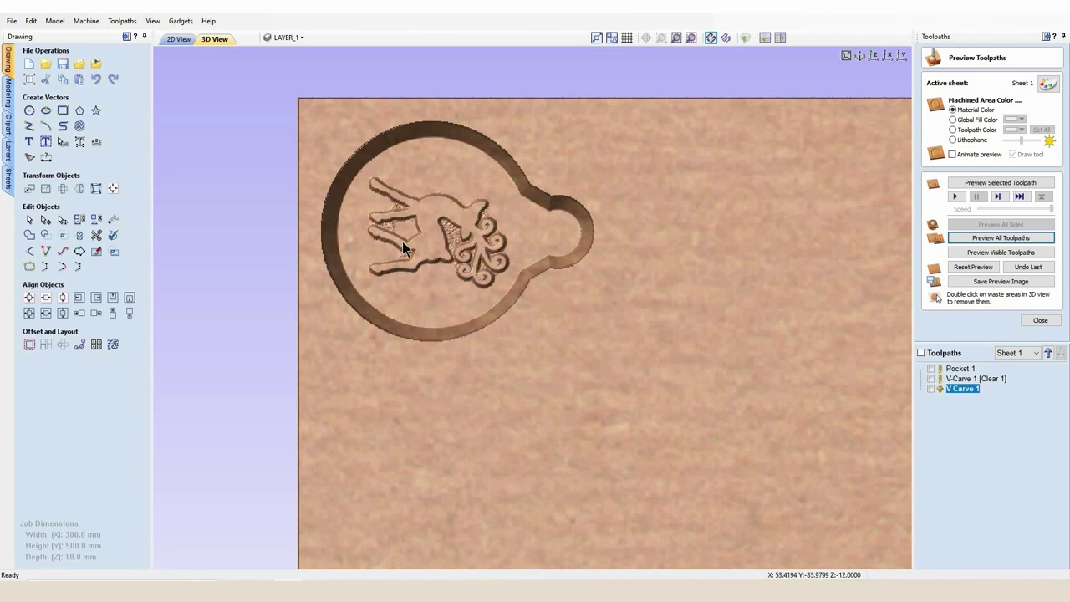
# Start a new pocket toolpath using the 3.175 end mill
pyautogui.click(179, 40)
pyautogui.click(1045, 319)
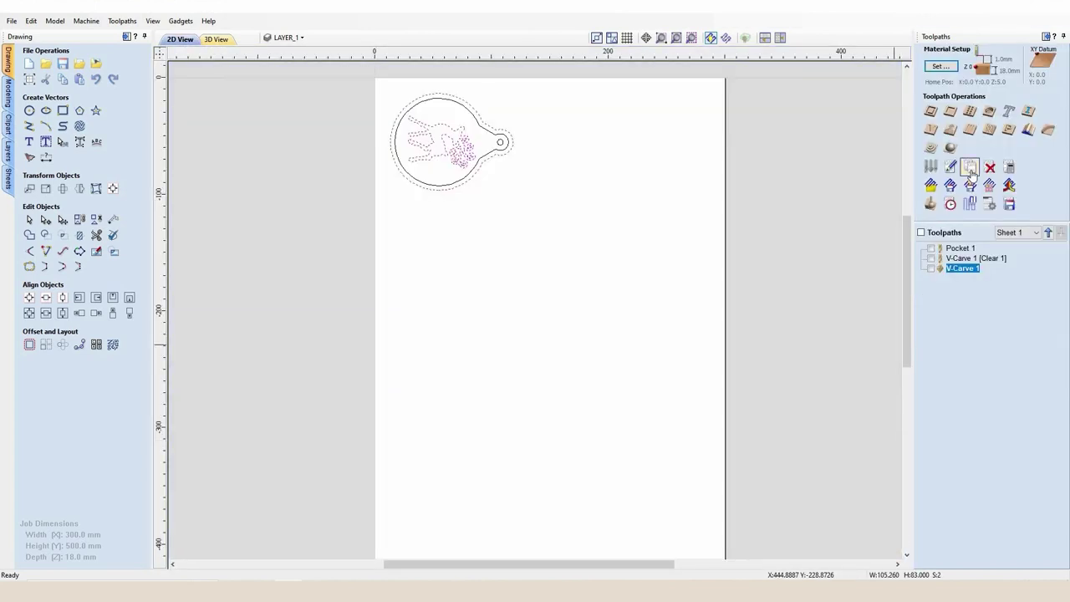
pyautogui.click(950, 113)
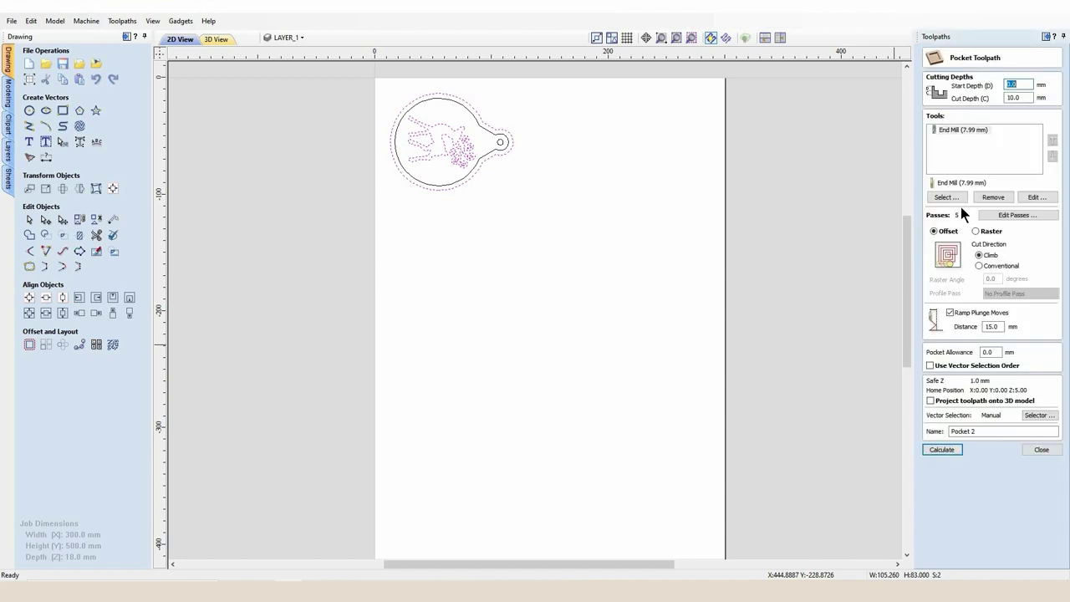
pyautogui.click(959, 198)
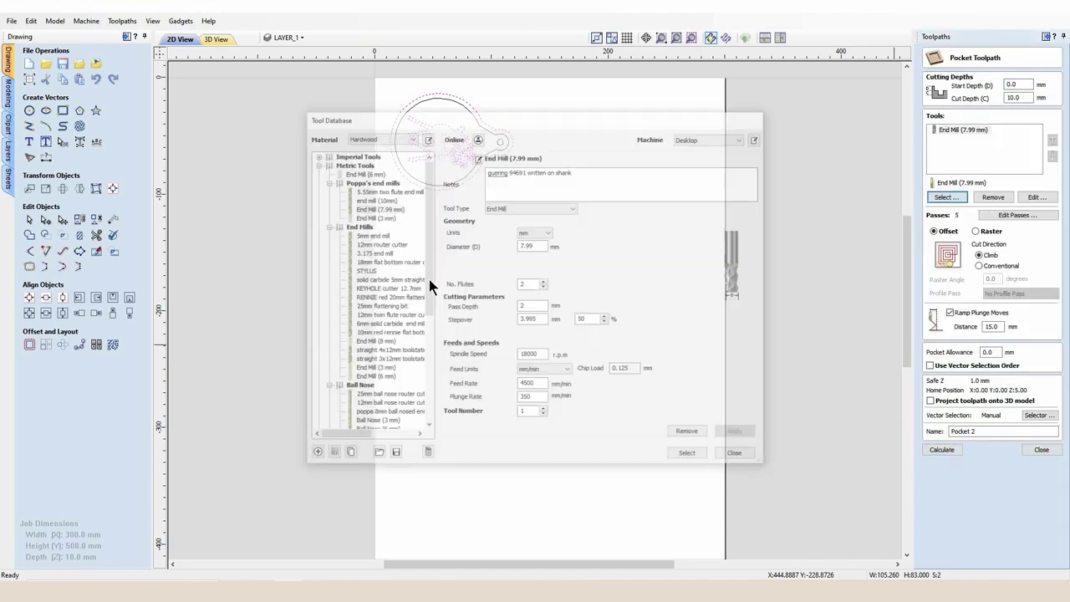
pyautogui.click(377, 253)
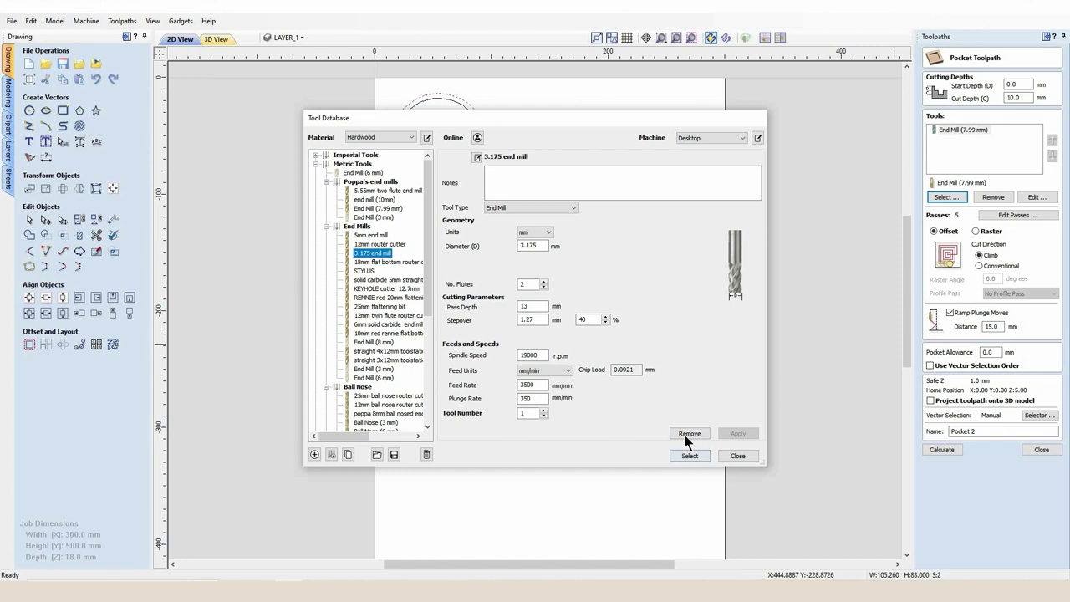
pyautogui.click(709, 454)
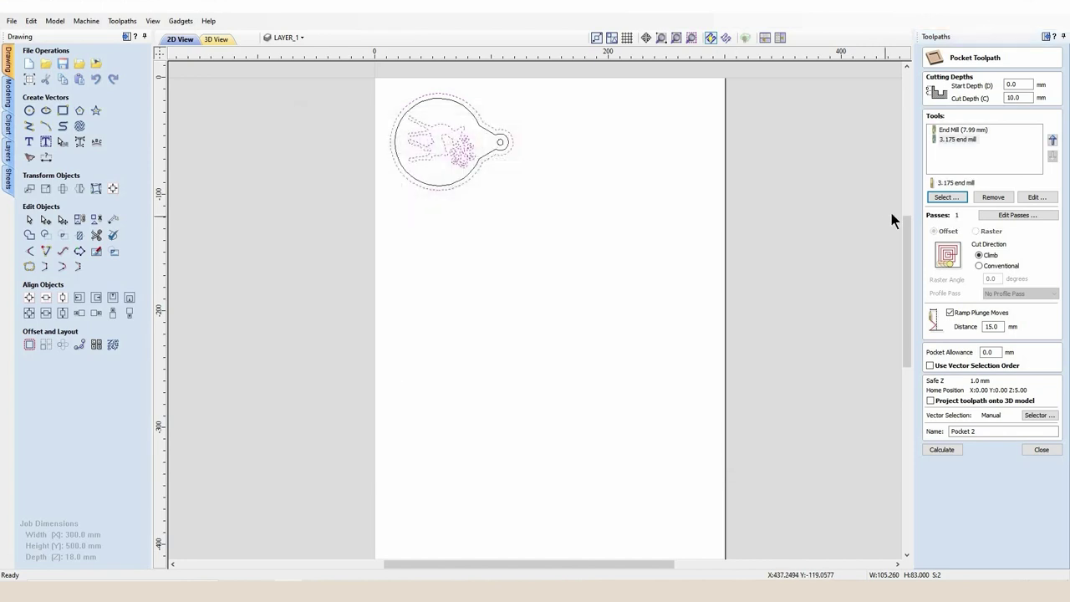
# Remove the End Mill (7.99 mm) and set the pocket start depth to 10 mm
pyautogui.click(974, 131)
pyautogui.click(993, 198)
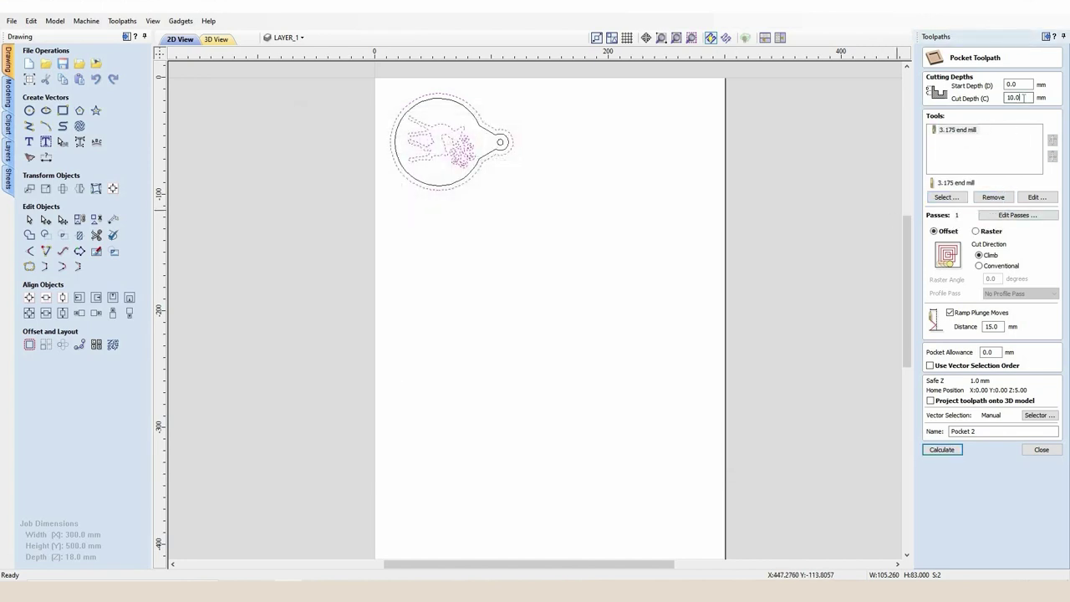
pyautogui.moveTo(1021, 84); pyautogui.dragTo(997, 105)
pyautogui.write('10')
# Calculate Pocket 2 past the cut-through warning and preview all toolpaths, then return to 2D
pyautogui.click(938, 449)
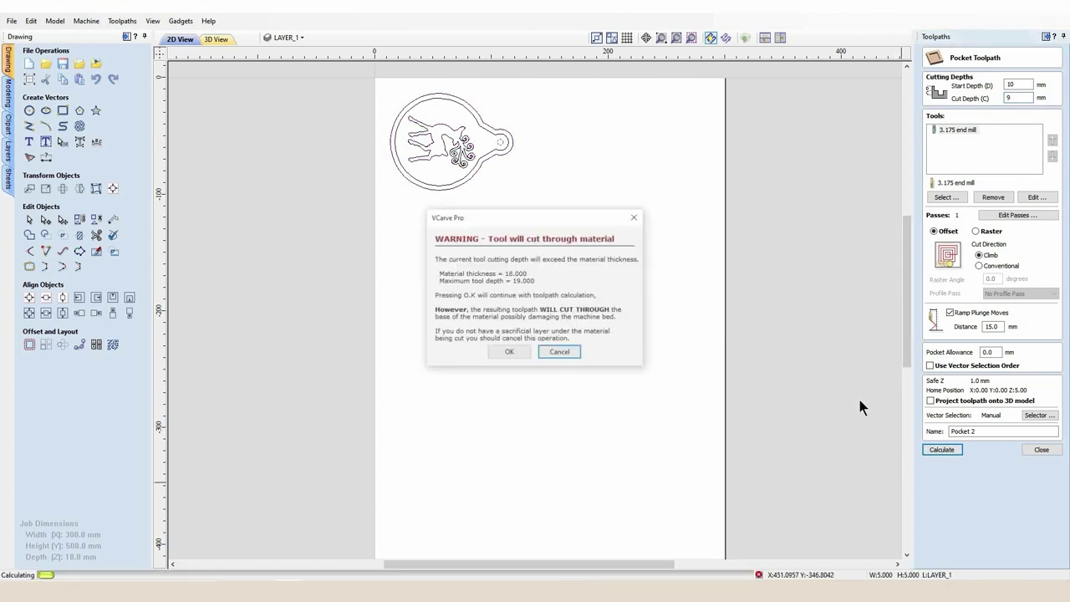
pyautogui.click(521, 353)
pyautogui.click(961, 269)
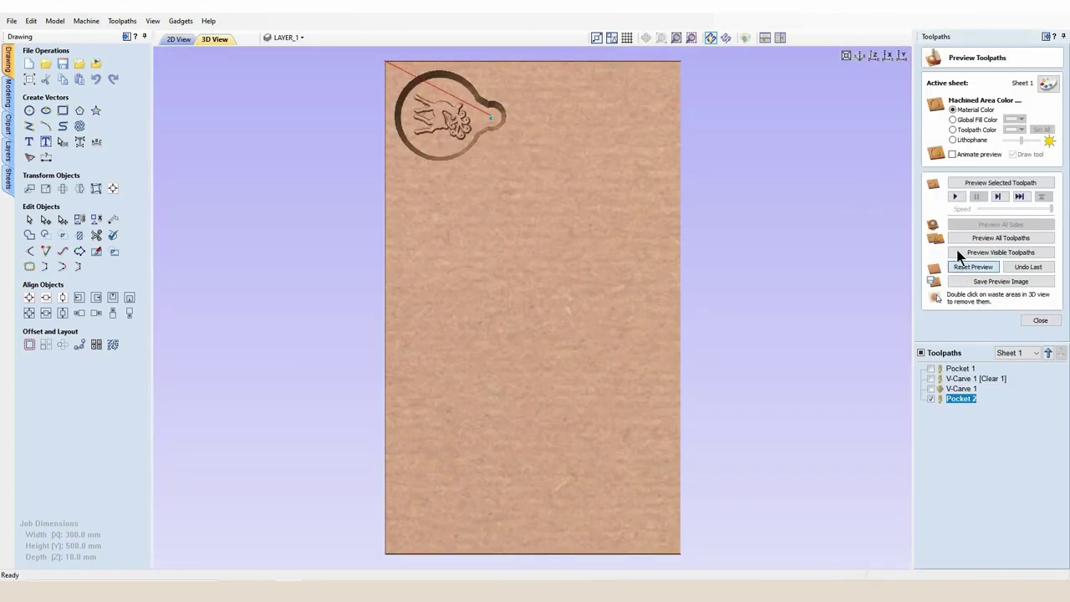
pyautogui.click(950, 239)
pyautogui.scroll(5, 445, 118)
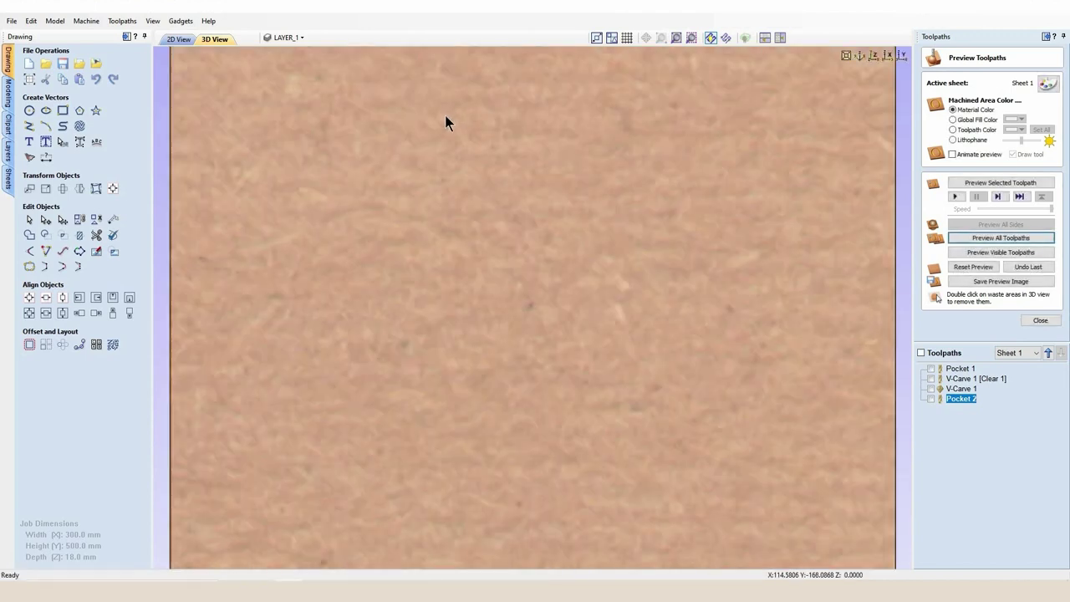
pyautogui.scroll(-5, 490, 112)
pyautogui.scroll(-1, 469, 130)
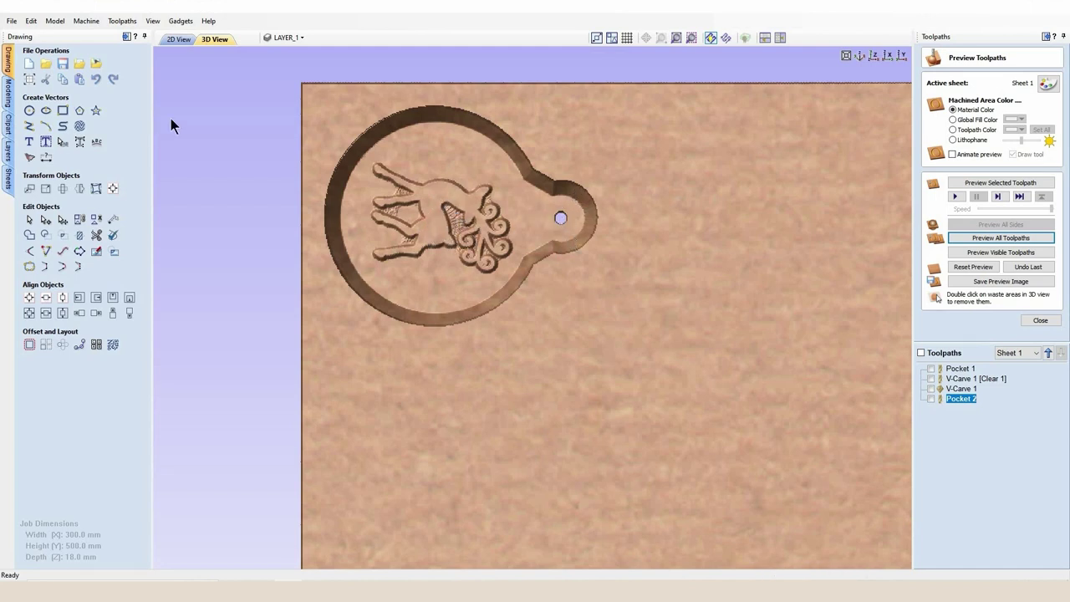
pyautogui.click(179, 40)
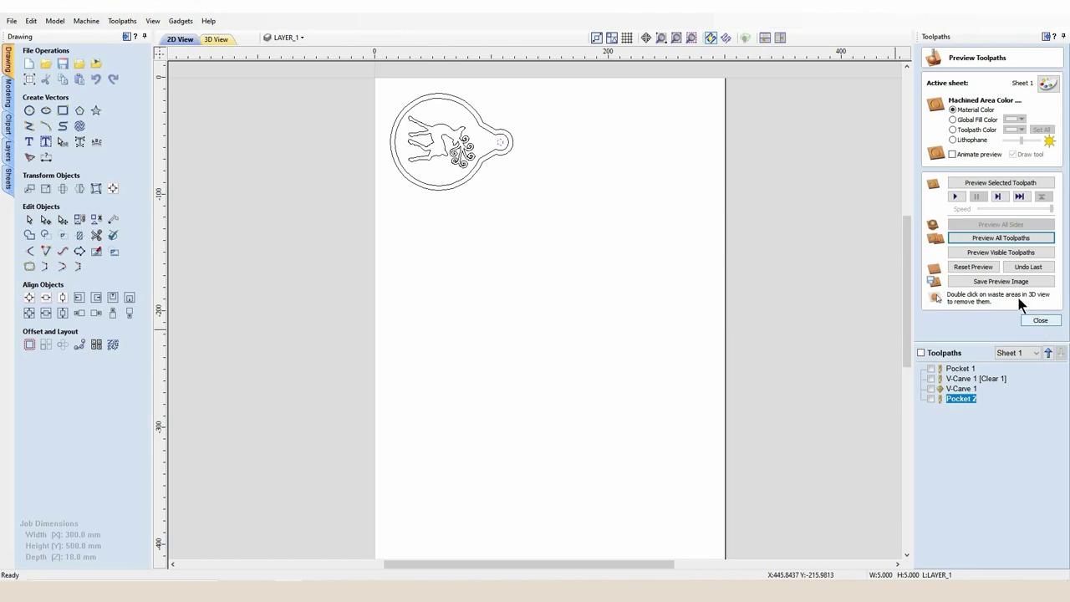
# Start a profile toolpath around the bauble outline using the 6mm solid carbide end mill
pyautogui.click(1040, 320)
pyautogui.click(931, 110)
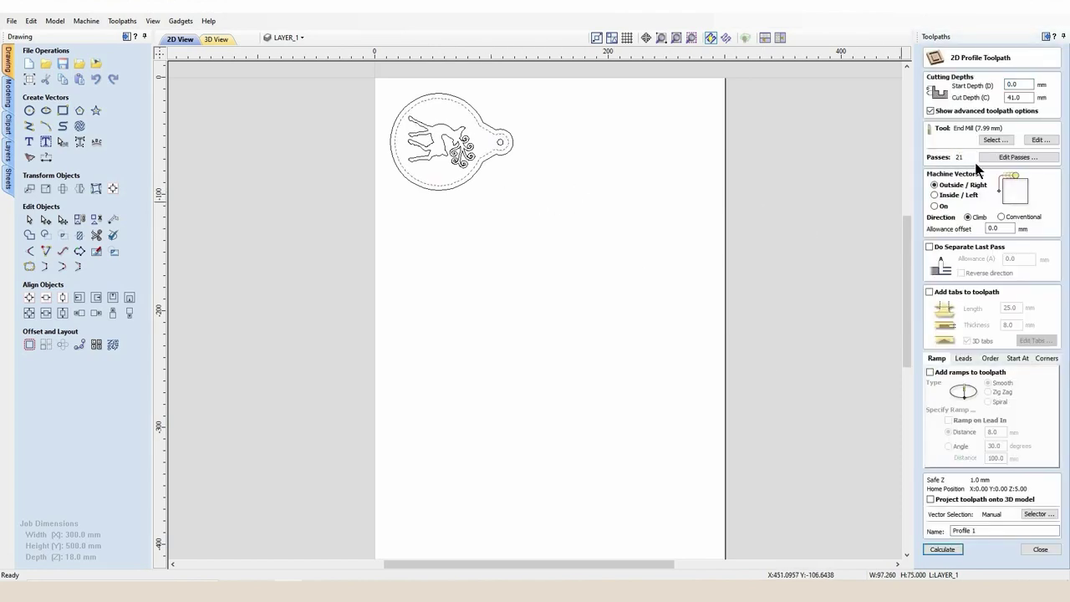
pyautogui.click(996, 139)
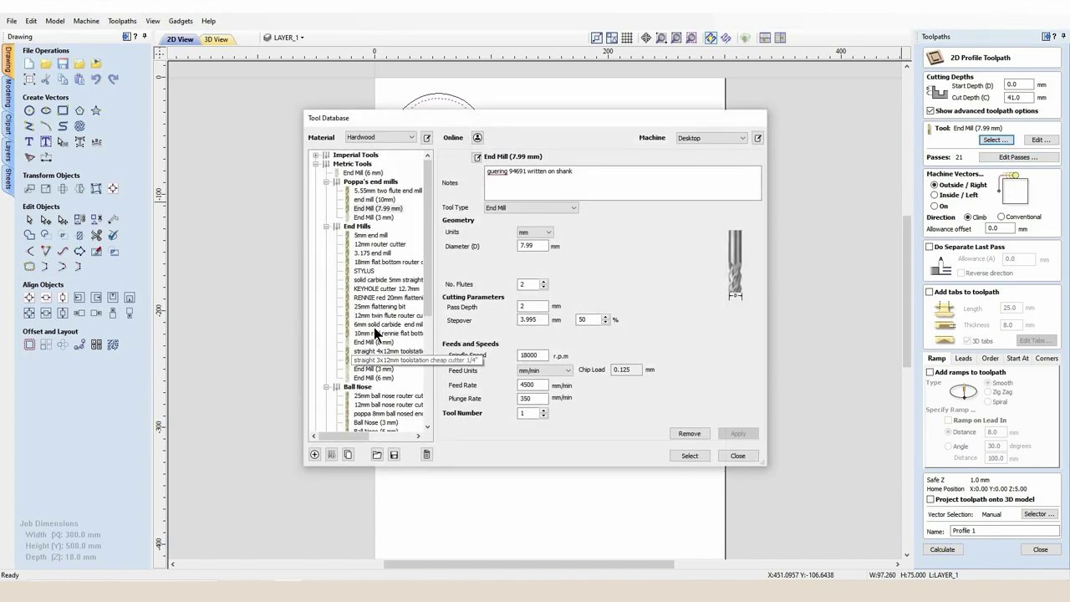
pyautogui.click(384, 324)
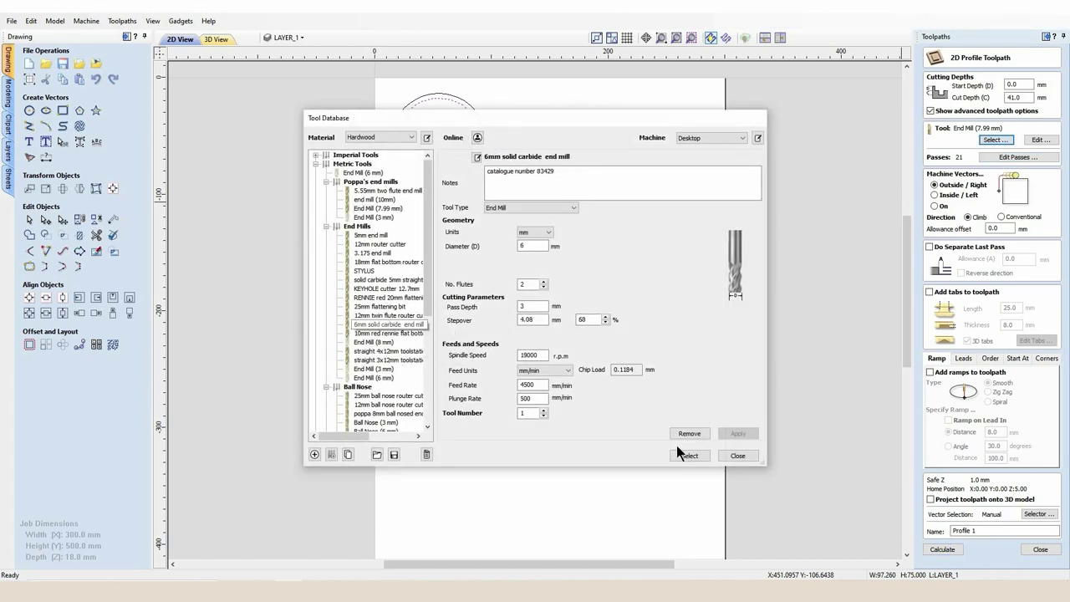
pyautogui.click(735, 456)
# Enable tabs on the profile cut with a 2 mm thickness
pyautogui.click(930, 292)
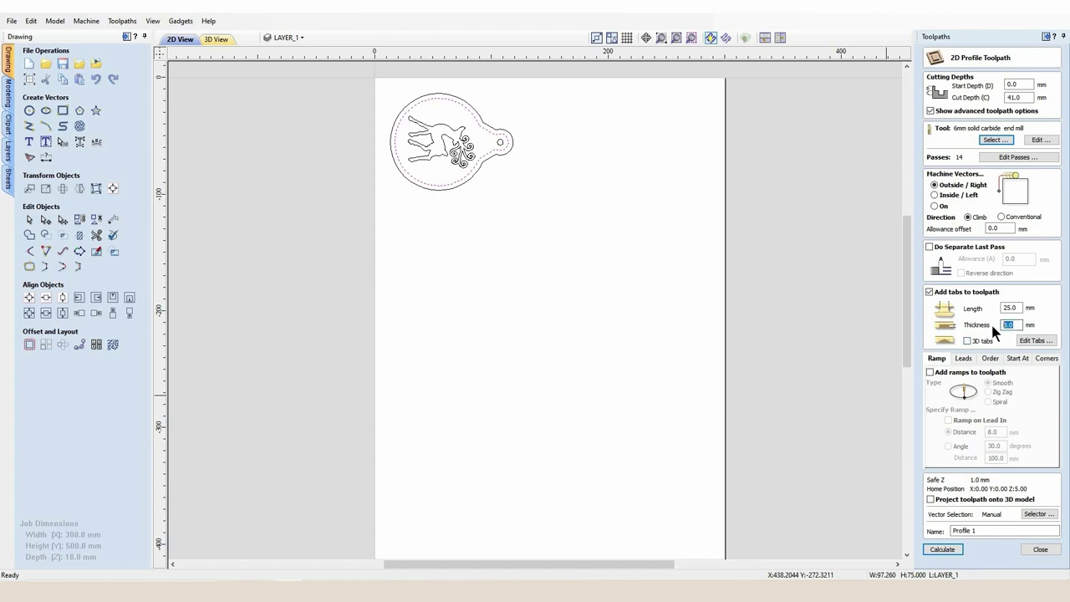
pyautogui.write('2')
pyautogui.hotkey('shift', 'Tab')
# Place tabs at the top and bottom of the bauble outline and enable ramps
pyautogui.click(1035, 340)
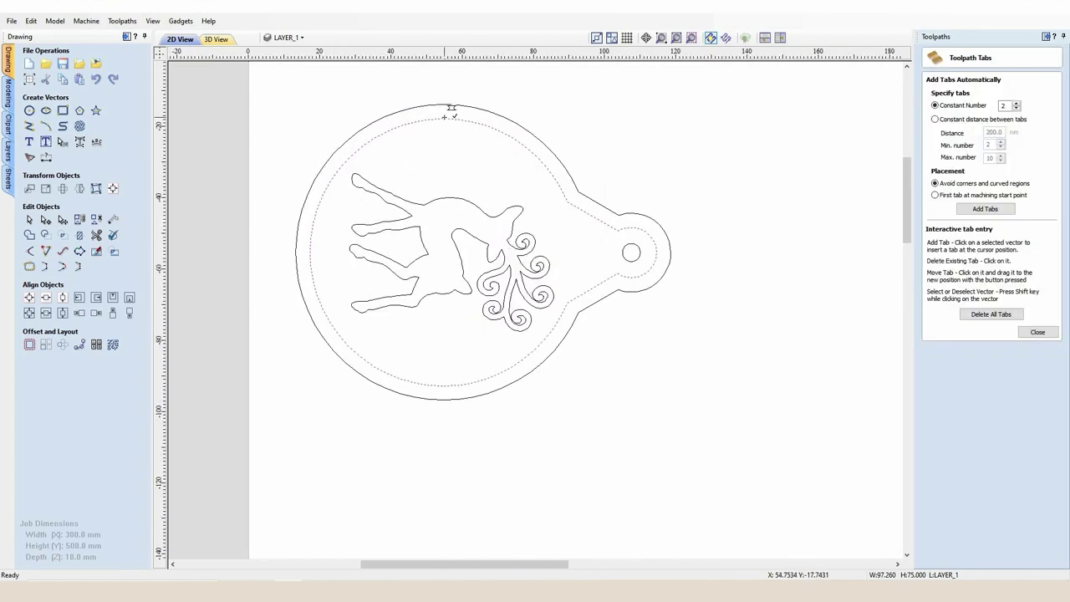
pyautogui.click(450, 110)
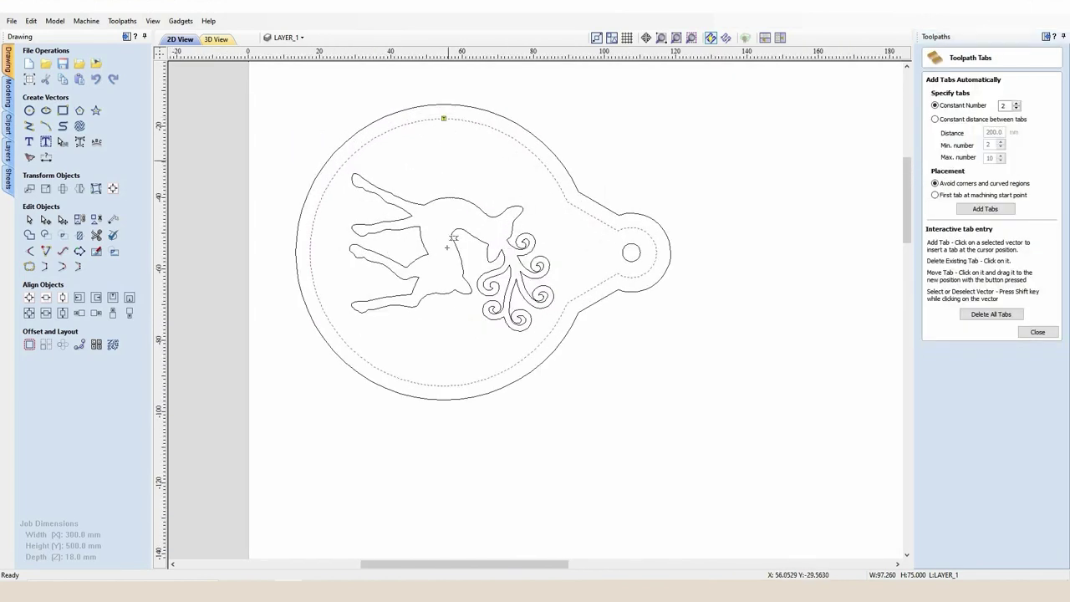
pyautogui.click(444, 385)
pyautogui.click(1038, 332)
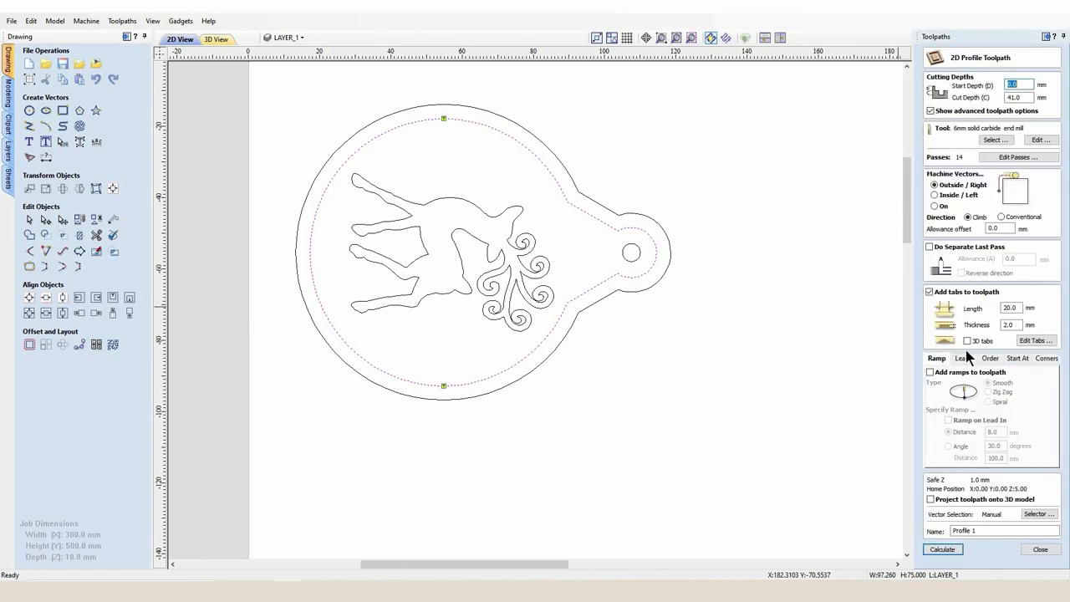
pyautogui.click(930, 372)
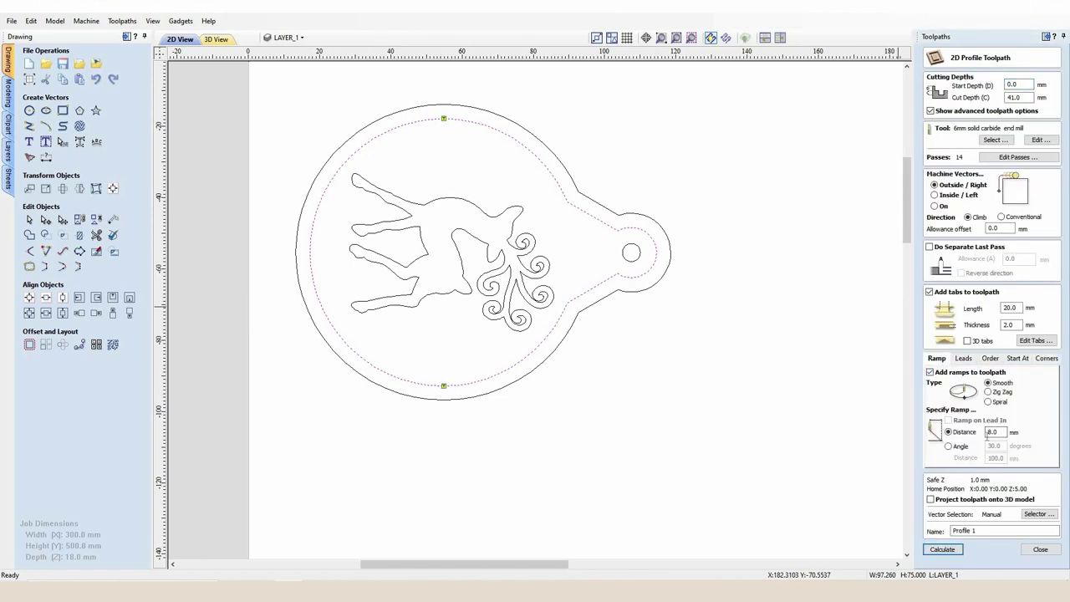
pyautogui.click(949, 550)
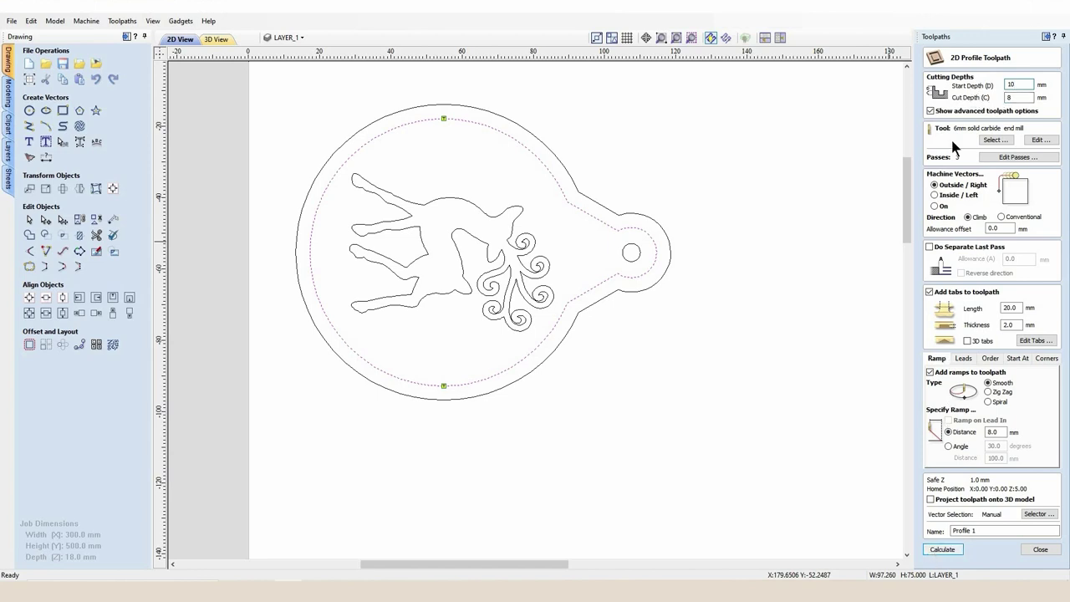
# Calculate Profile 1 at 9 mm cut depth and preview all toolpaths, zoomed in on the bauble
pyautogui.press('Tab')
pyautogui.click(942, 550)
pyautogui.click(498, 355)
pyautogui.click(973, 266)
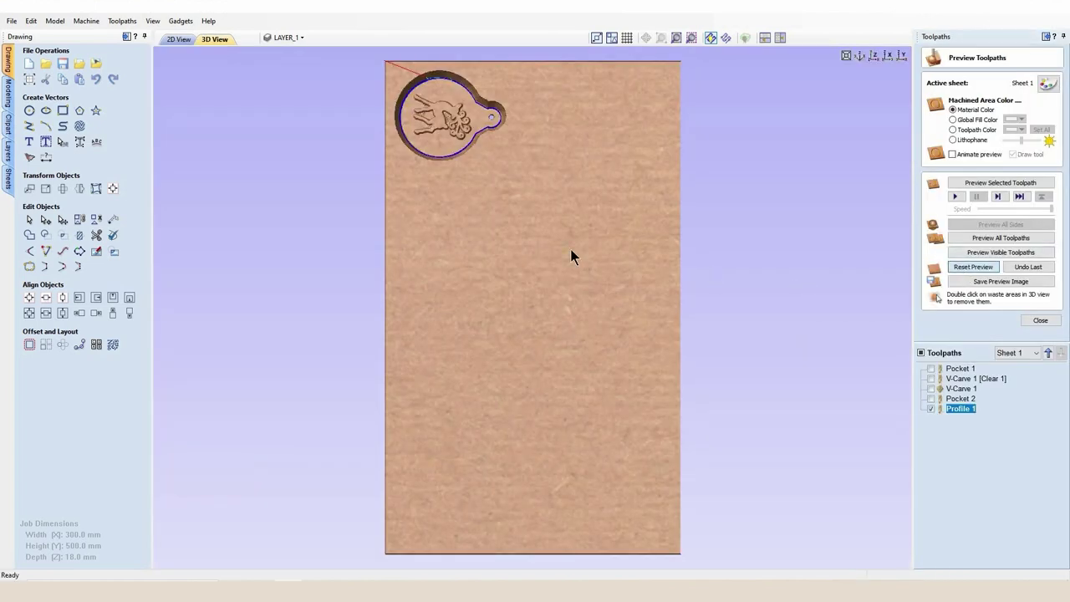
pyautogui.click(966, 236)
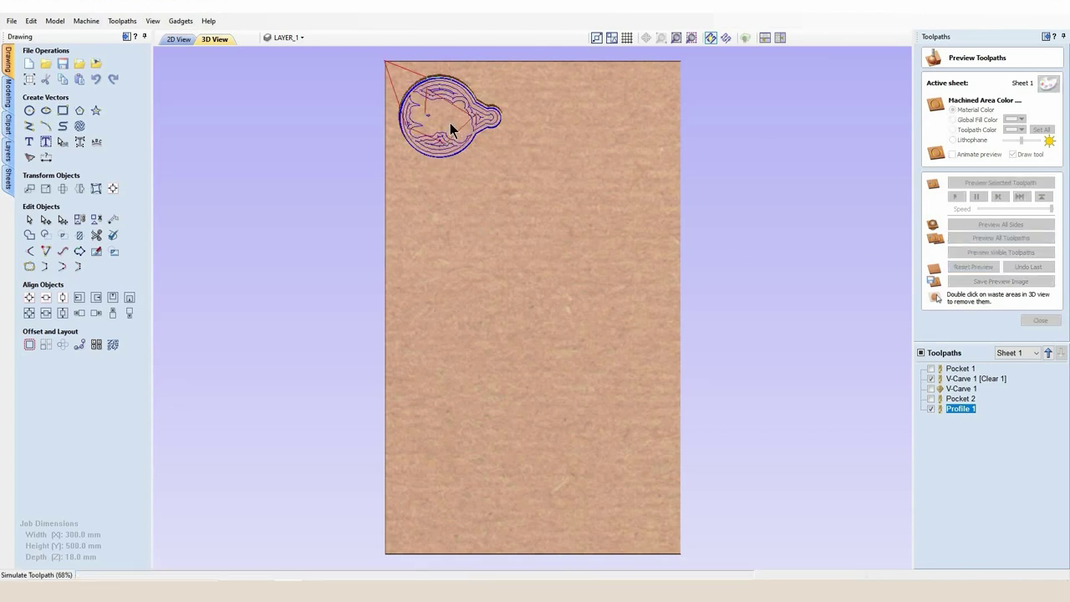
pyautogui.scroll(2, 440, 113)
pyautogui.scroll(2, 522, 259)
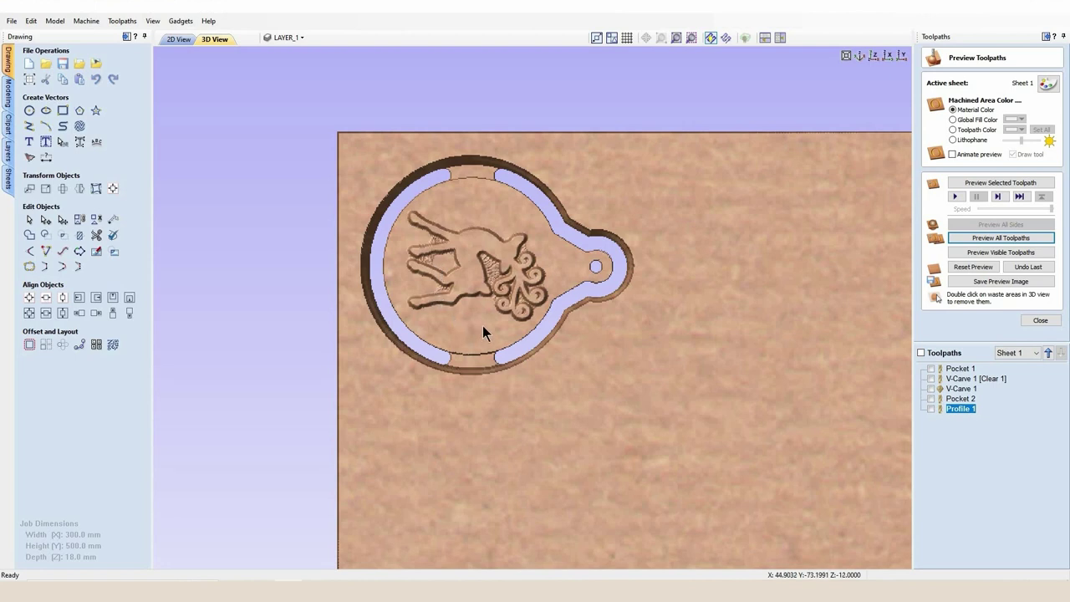
# Tilt the 3D view and switch the preview material from MDF to Oak Medium
pyautogui.moveTo(731, 231); pyautogui.dragTo(1012, 101)
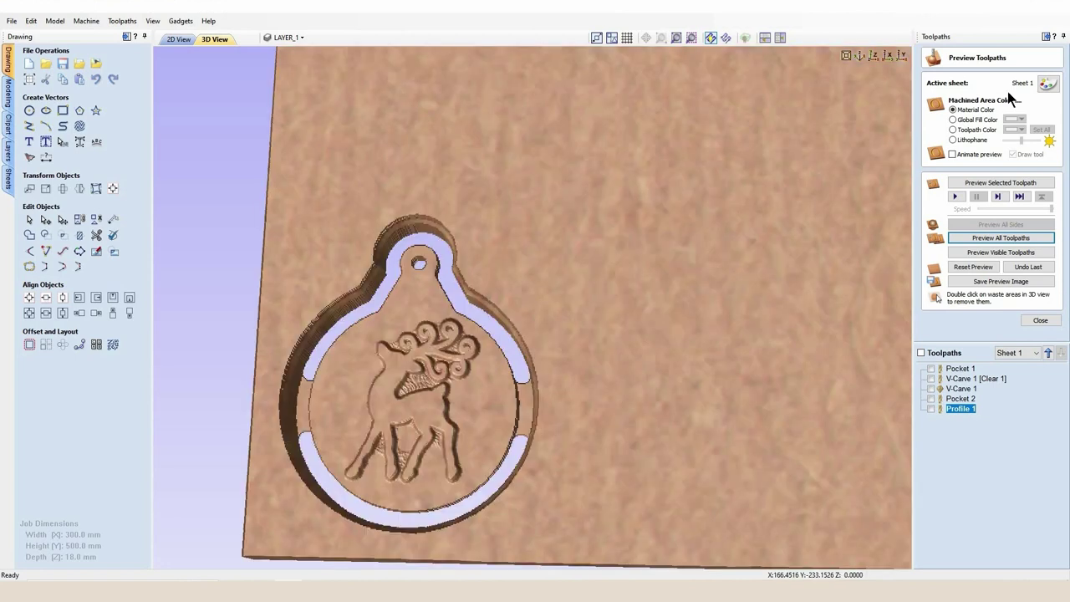
pyautogui.click(1048, 85)
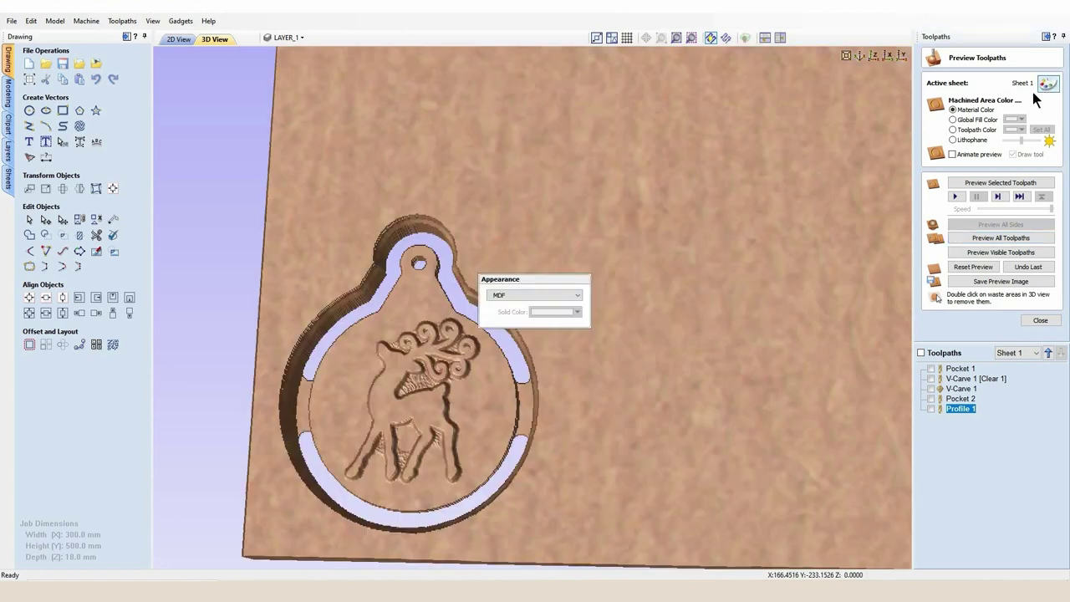
pyautogui.click(539, 295)
pyautogui.click(531, 341)
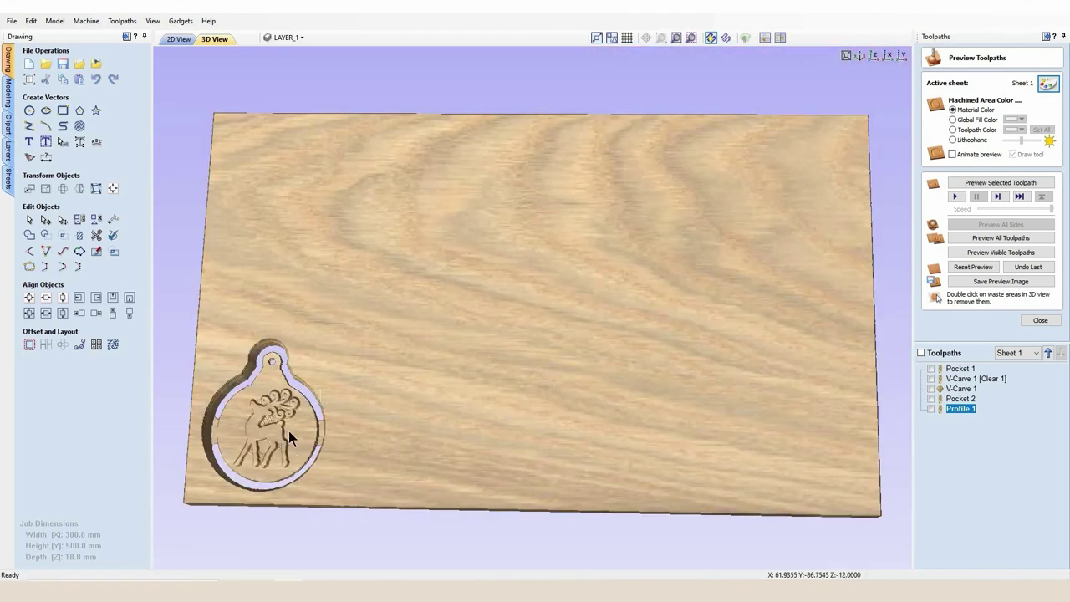
pyautogui.scroll(5, 295, 424)
pyautogui.scroll(-2, 398, 354)
pyautogui.scroll(-5, 398, 354)
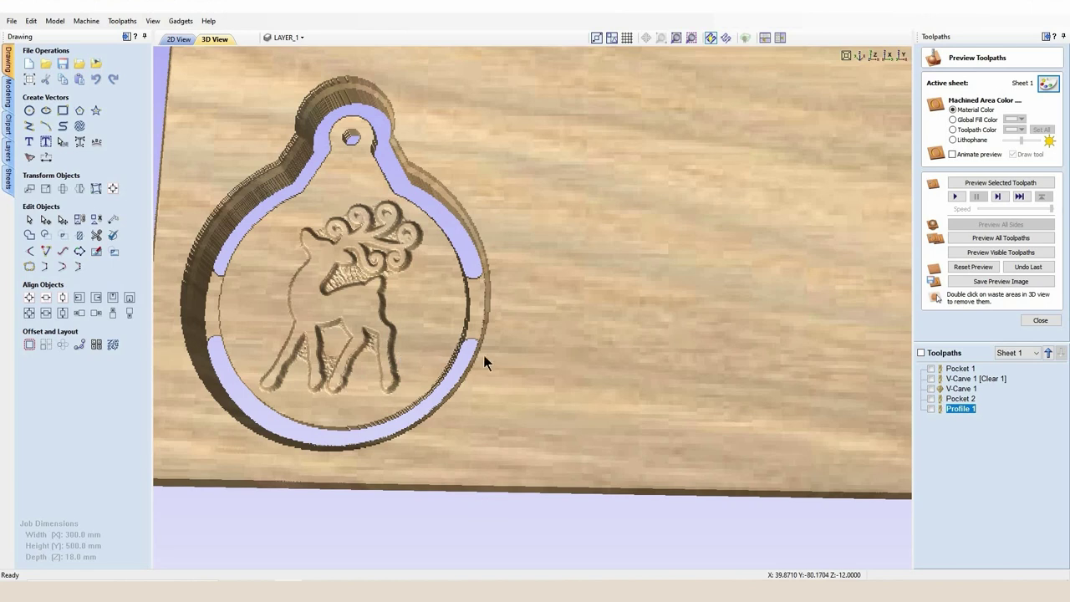